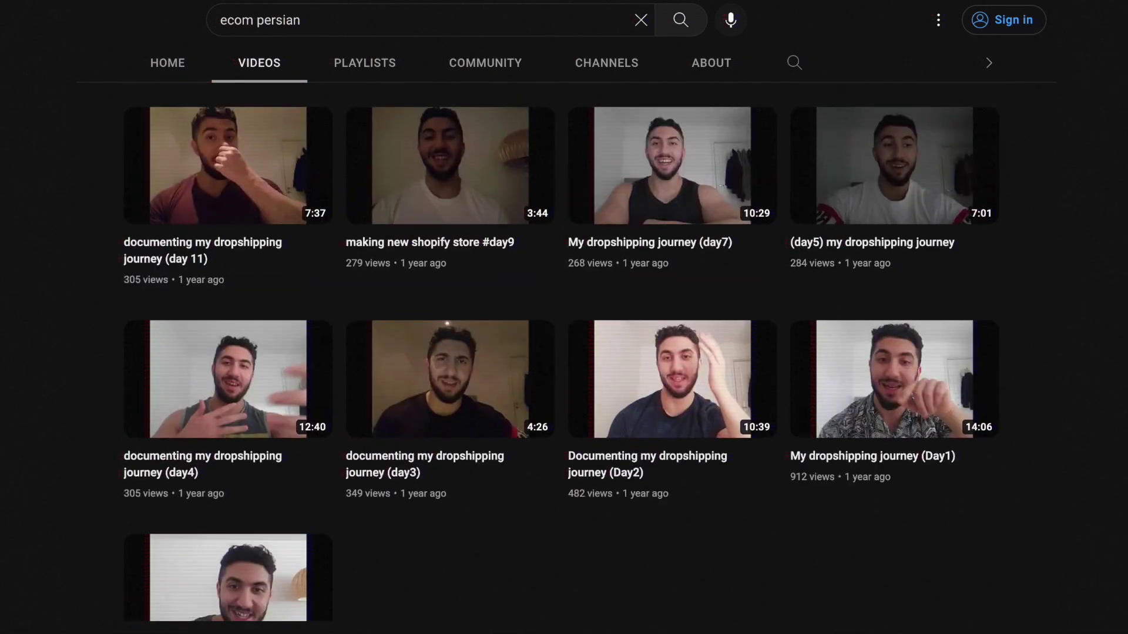
pyautogui.scroll(6, 562, 353)
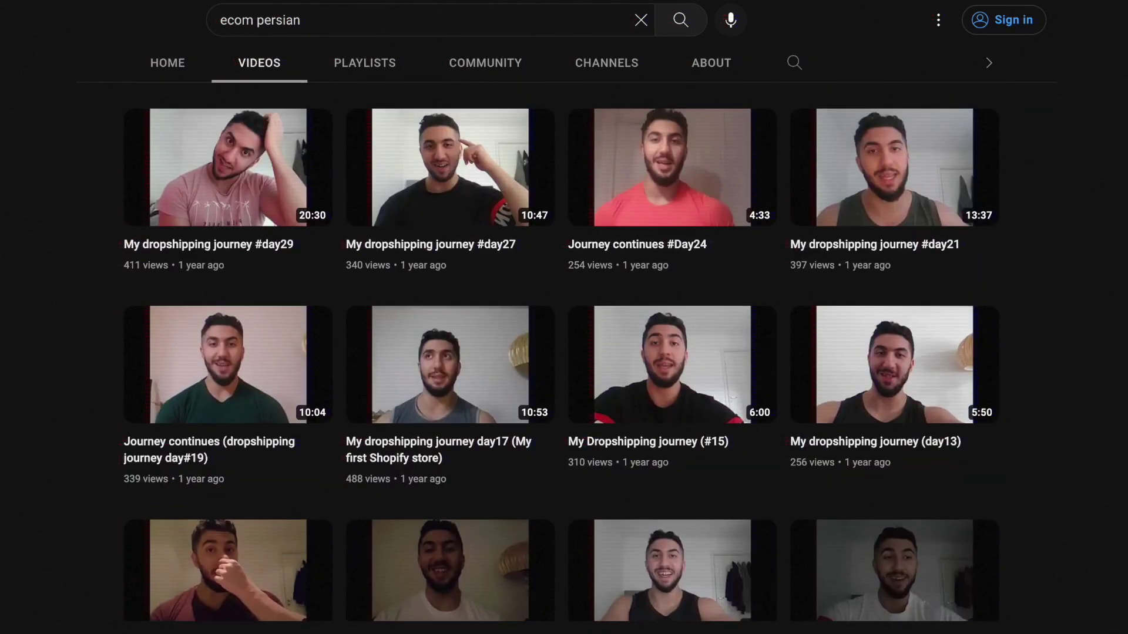
pyautogui.scroll(5, 561, 353)
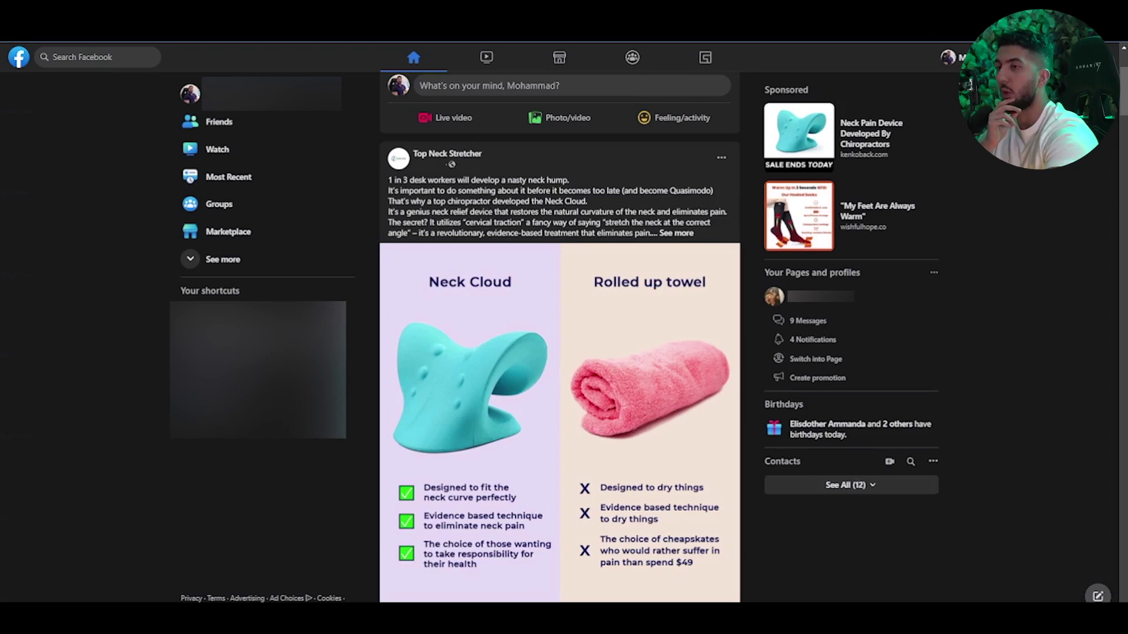
pyautogui.click(978, 351)
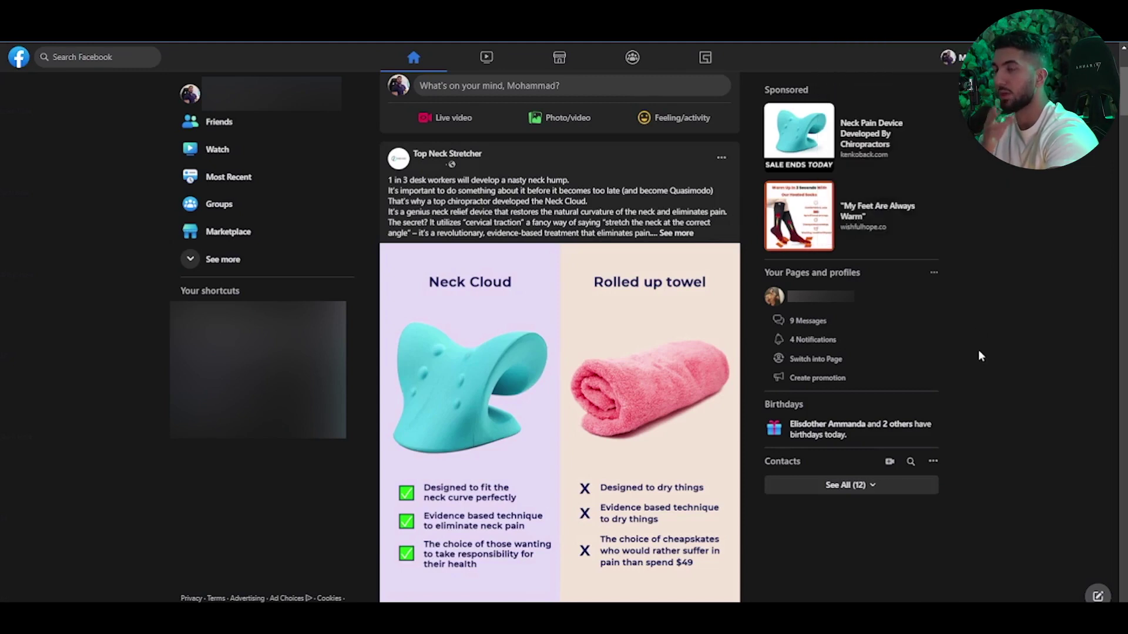
# - View the Turbo Ad Finder 2.0 page in the Chrome Web Store and the extension's Ads Only controls on Facebook
pyautogui.click(315, 37)
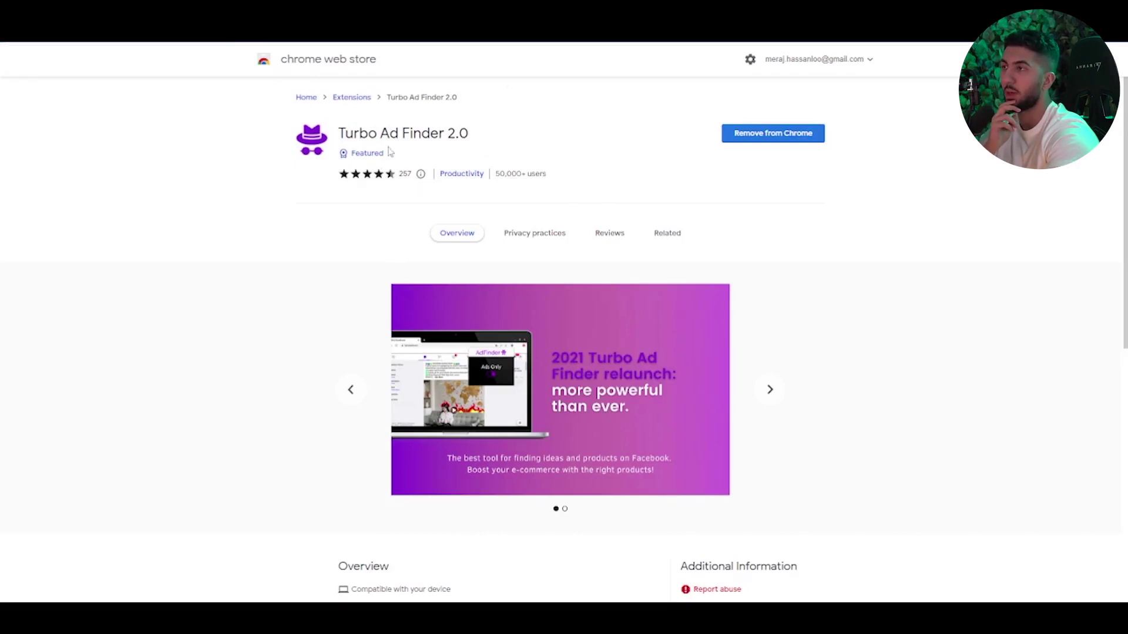
pyautogui.moveTo(420, 178)
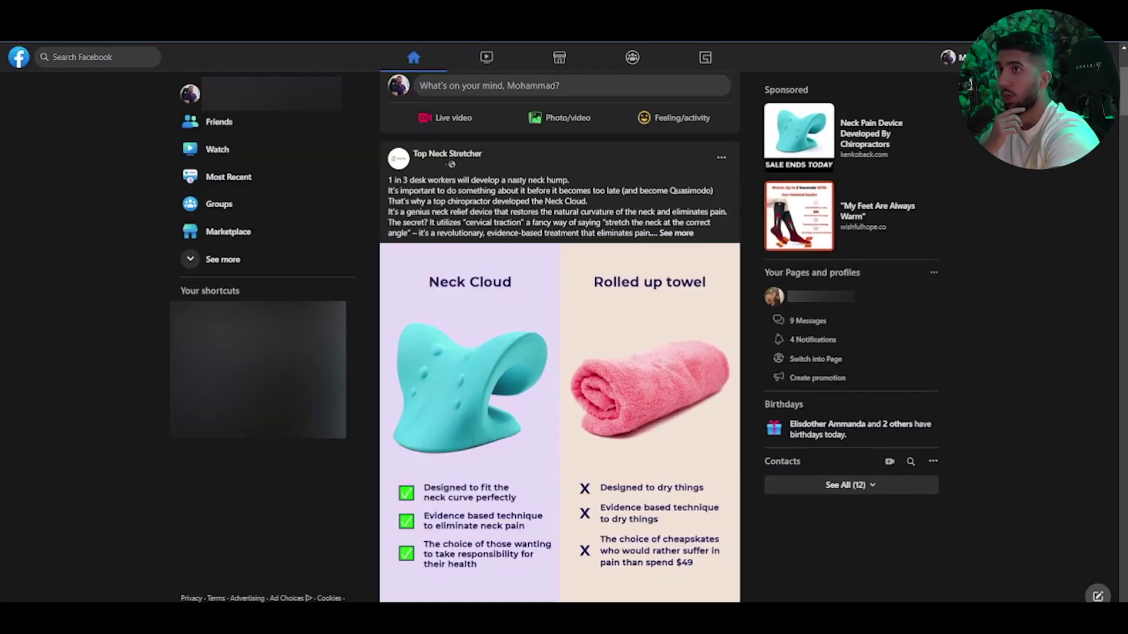
pyautogui.click(953, 29)
pyautogui.click(1040, 197)
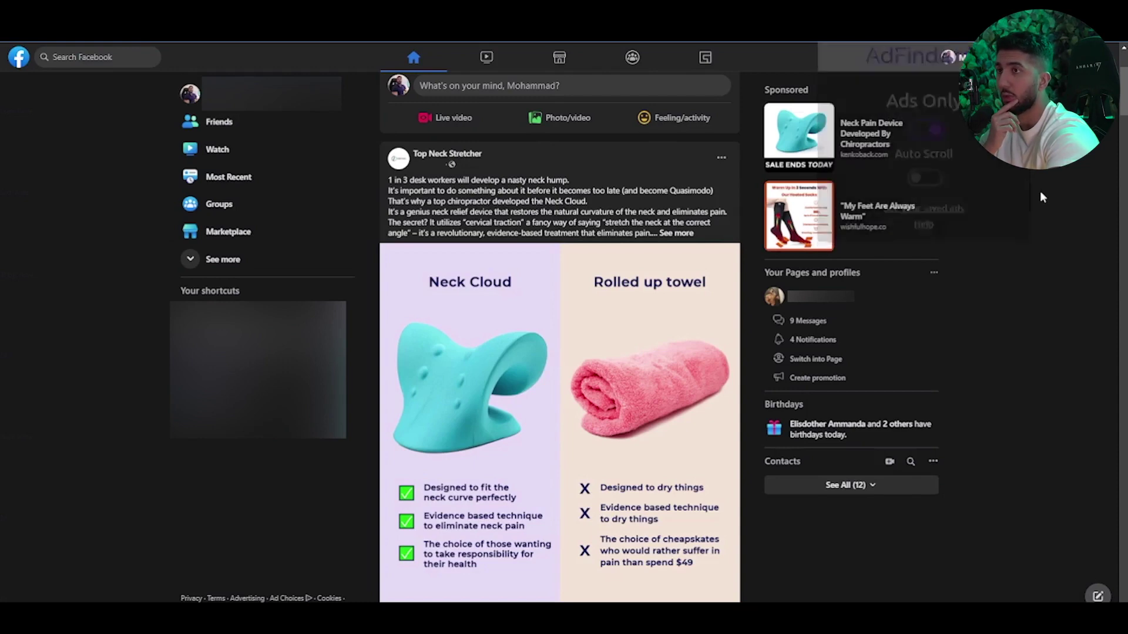
# - Browse the ads in the Facebook feed, checking the reactions, comments and shares on each product ad
pyautogui.scroll(-10, 961, 231)
pyautogui.scroll(-5, 961, 232)
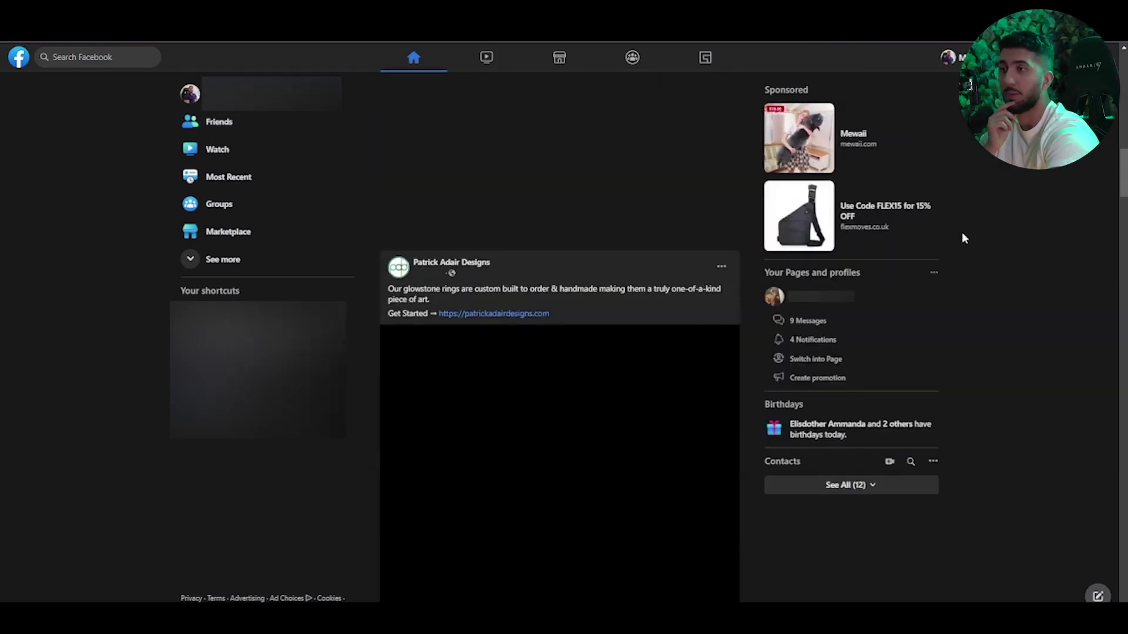
pyautogui.scroll(-4, 671, 259)
pyautogui.scroll(-2, 672, 263)
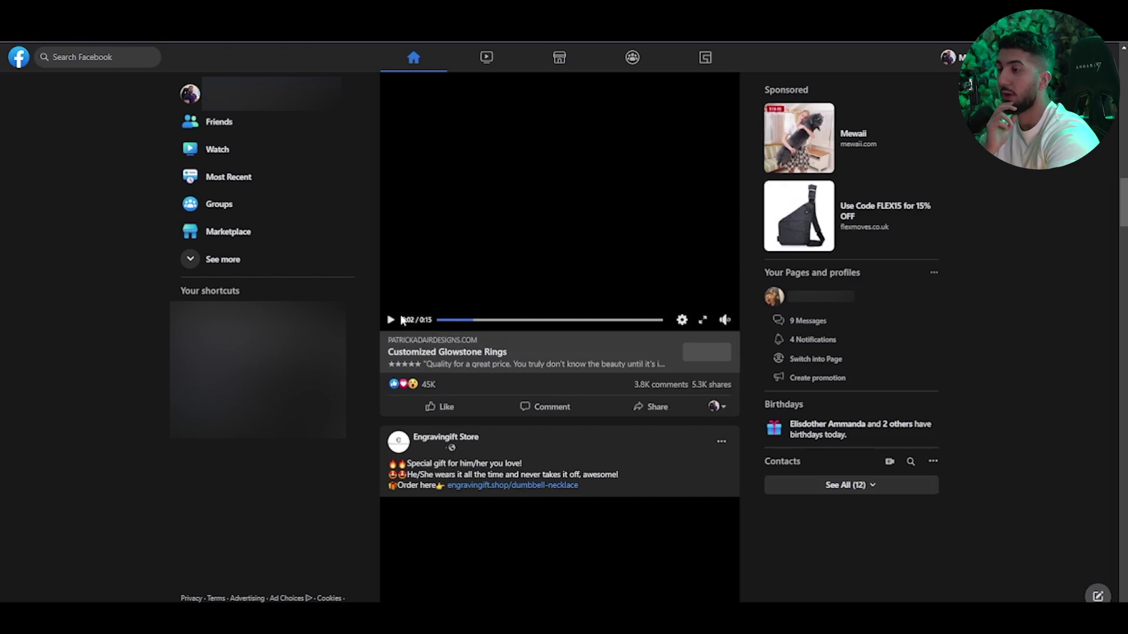
pyautogui.scroll(-15, 558, 367)
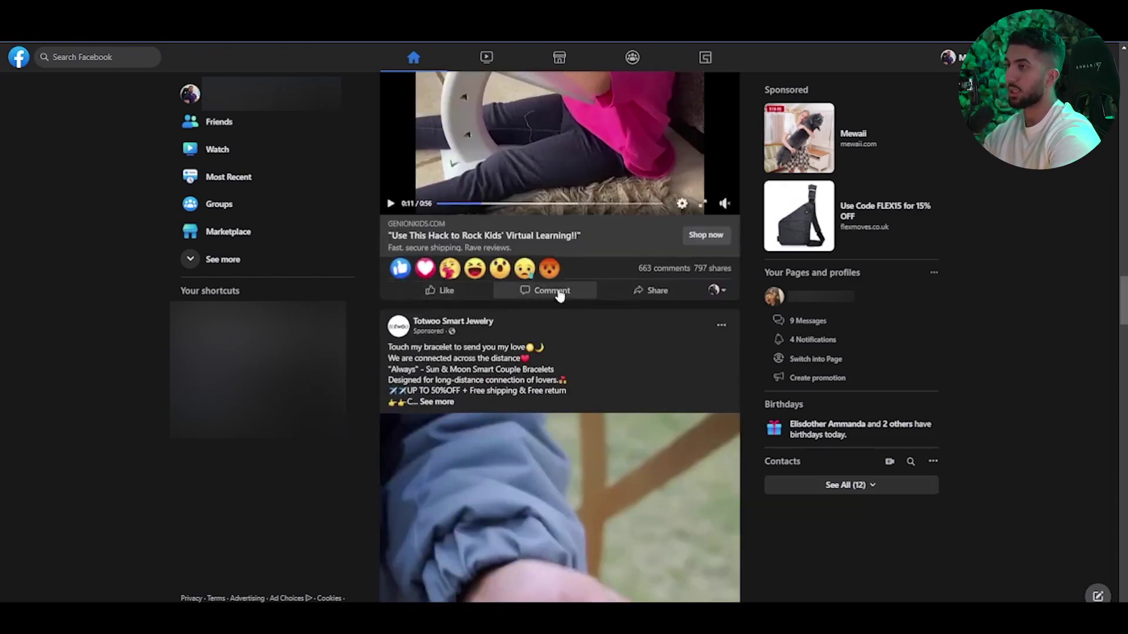
pyautogui.scroll(-5, 725, 328)
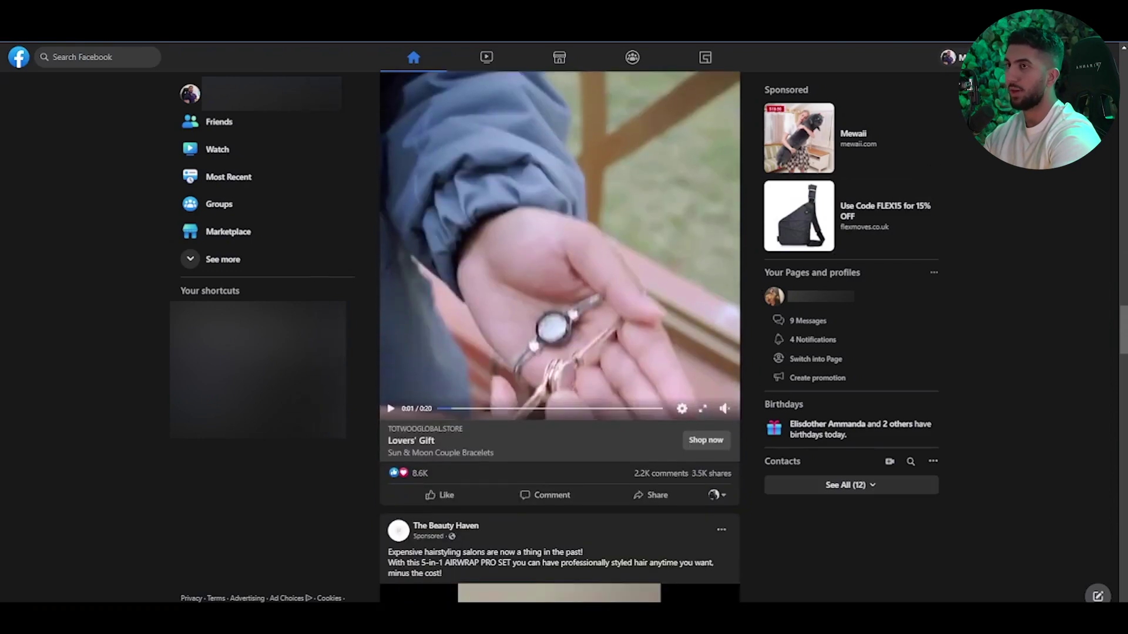
pyautogui.scroll(-6, 687, 301)
# - Like Totwoo's Lovers' Gift bracelet ad in the feed and open its linked store page
pyautogui.scroll(5, 710, 311)
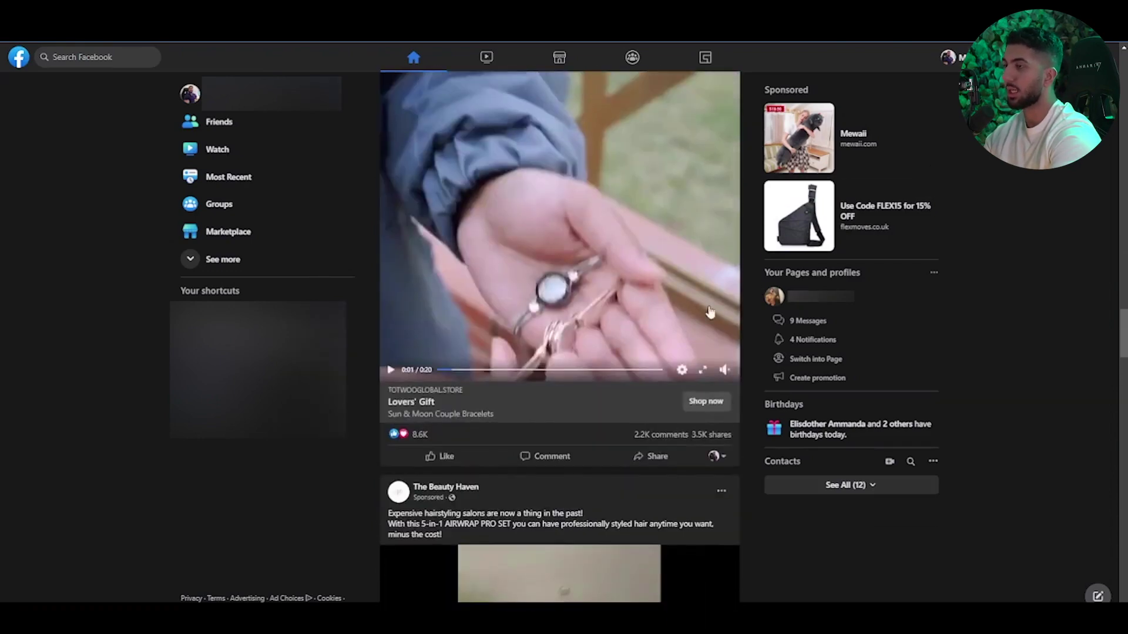
pyautogui.scroll(4, 714, 323)
pyautogui.scroll(-4, 725, 351)
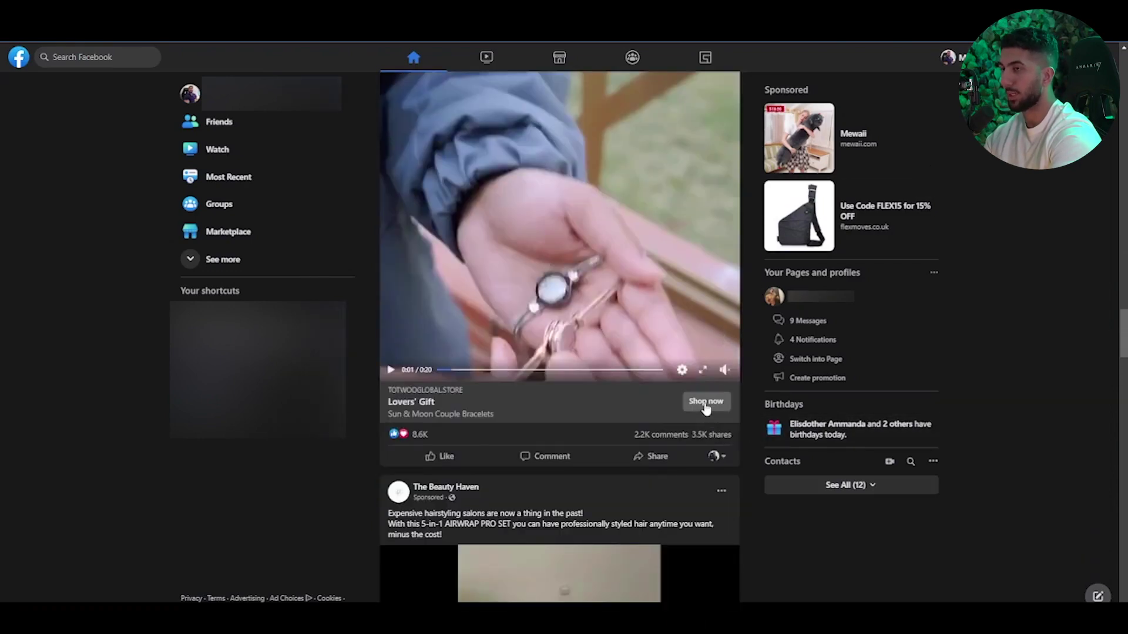
pyautogui.click(445, 461)
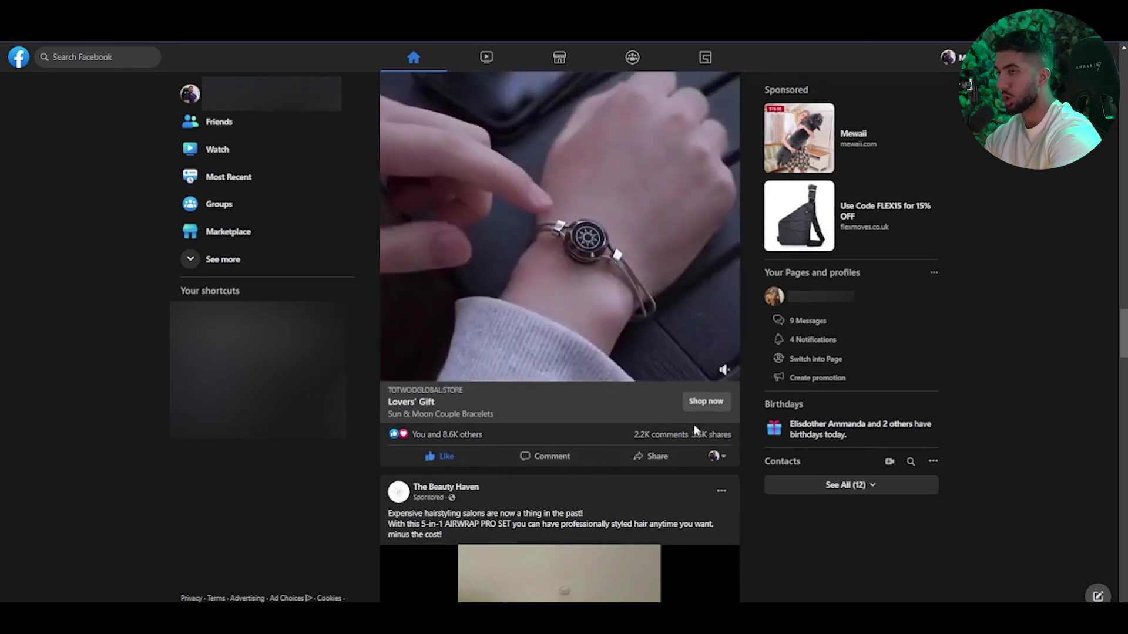
pyautogui.click(710, 410)
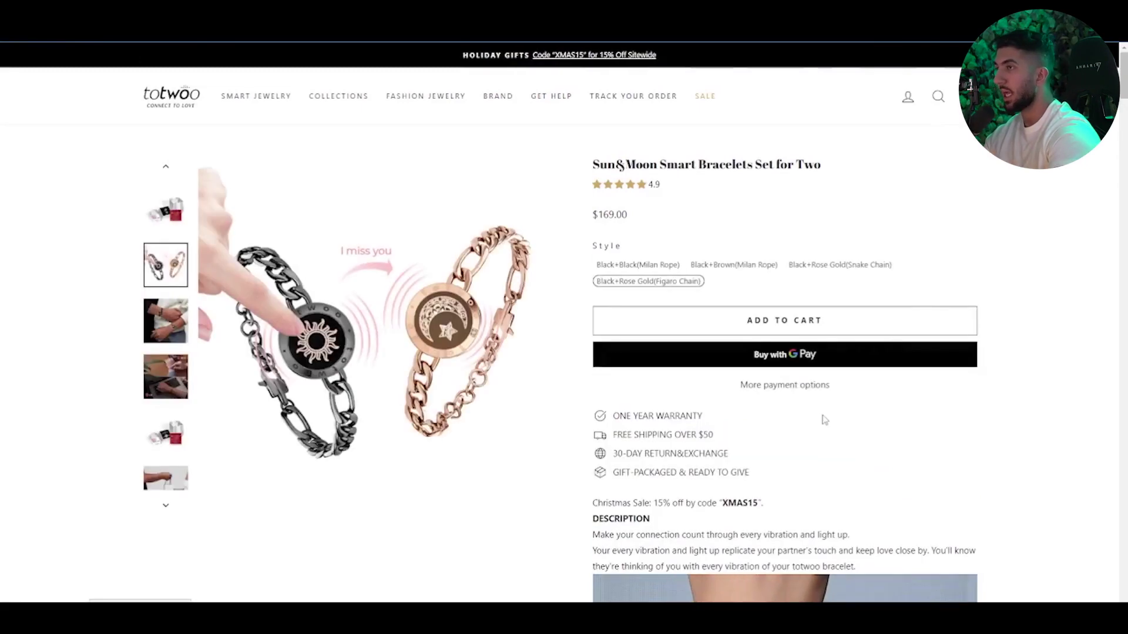
# - Check the product page's Facebook pixels and take the Sun&Moon Smart Bracelets Set for Two through the cart to checkout
pyautogui.click(879, 41)
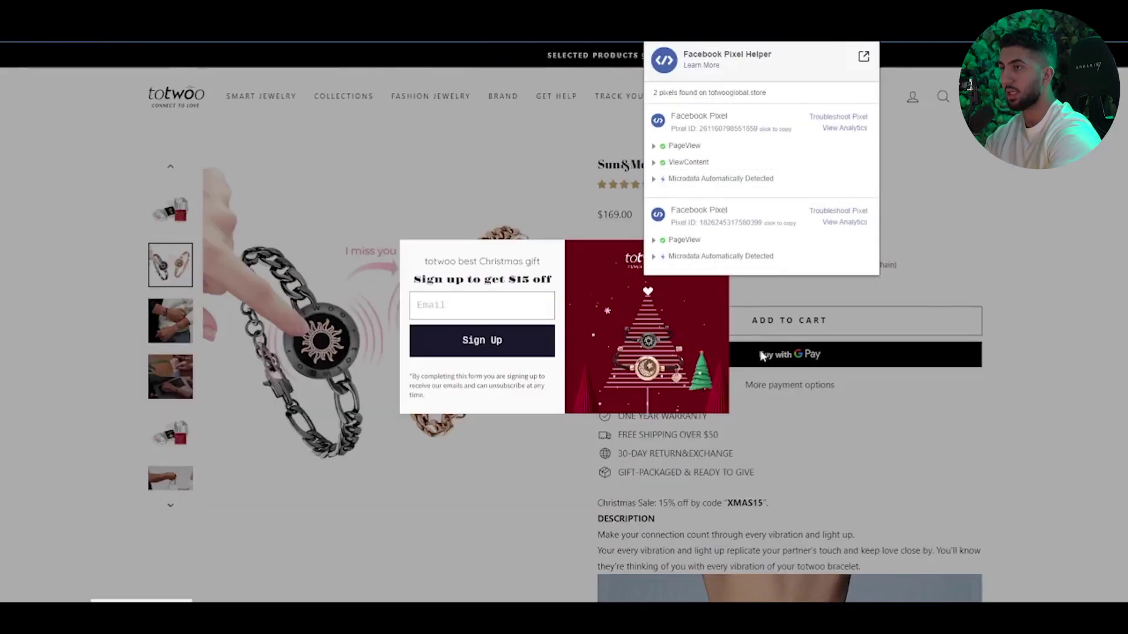
pyautogui.click(880, 294)
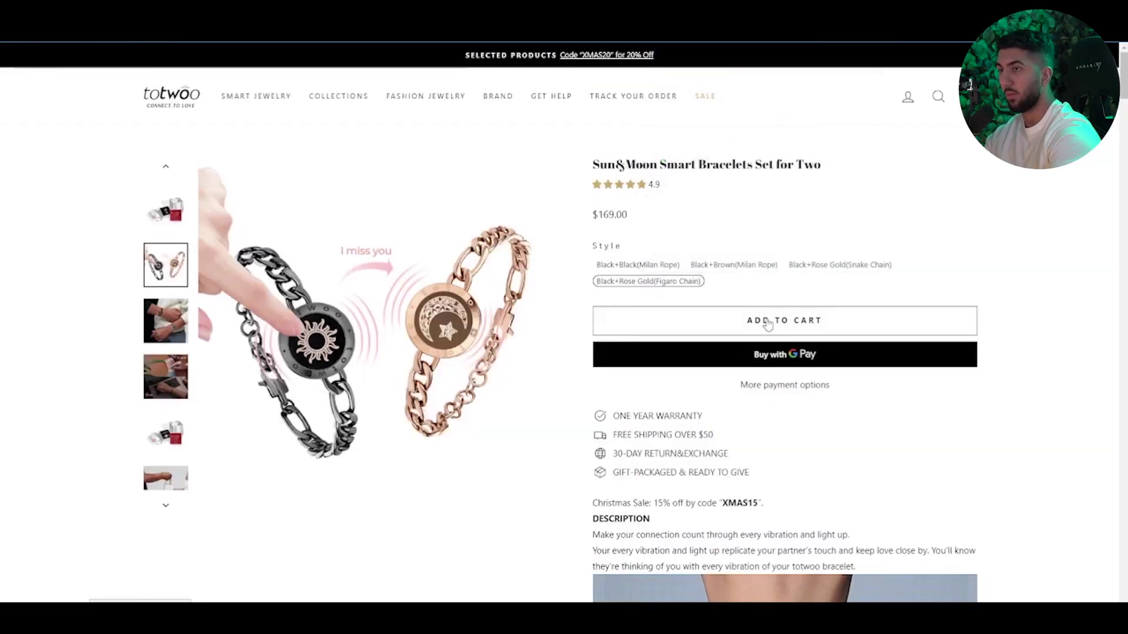
pyautogui.click(797, 333)
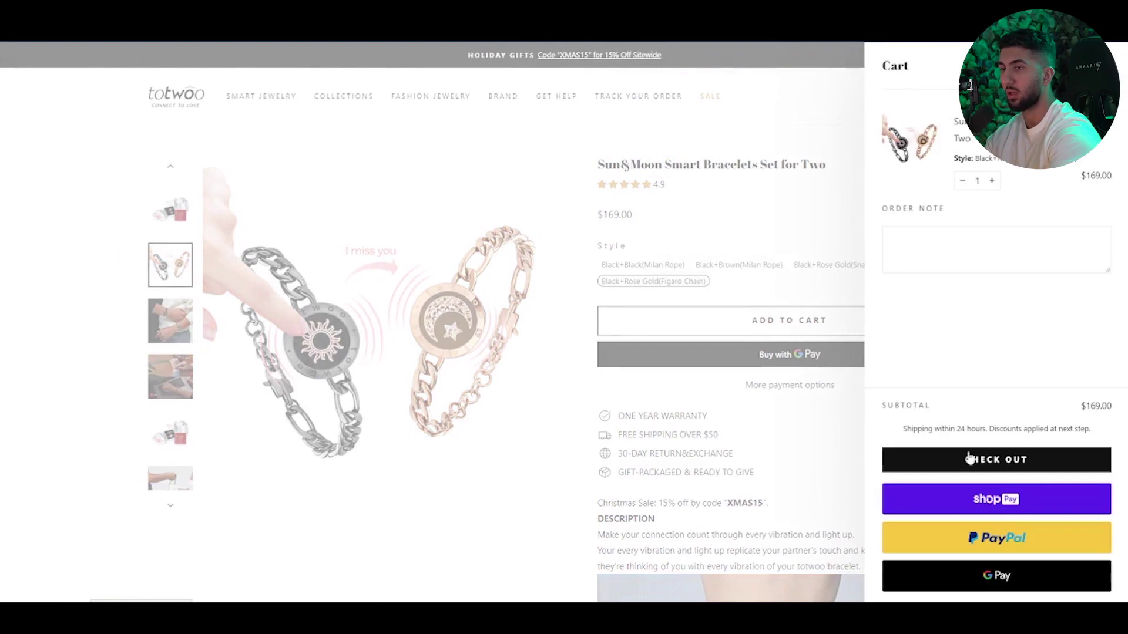
pyautogui.click(970, 460)
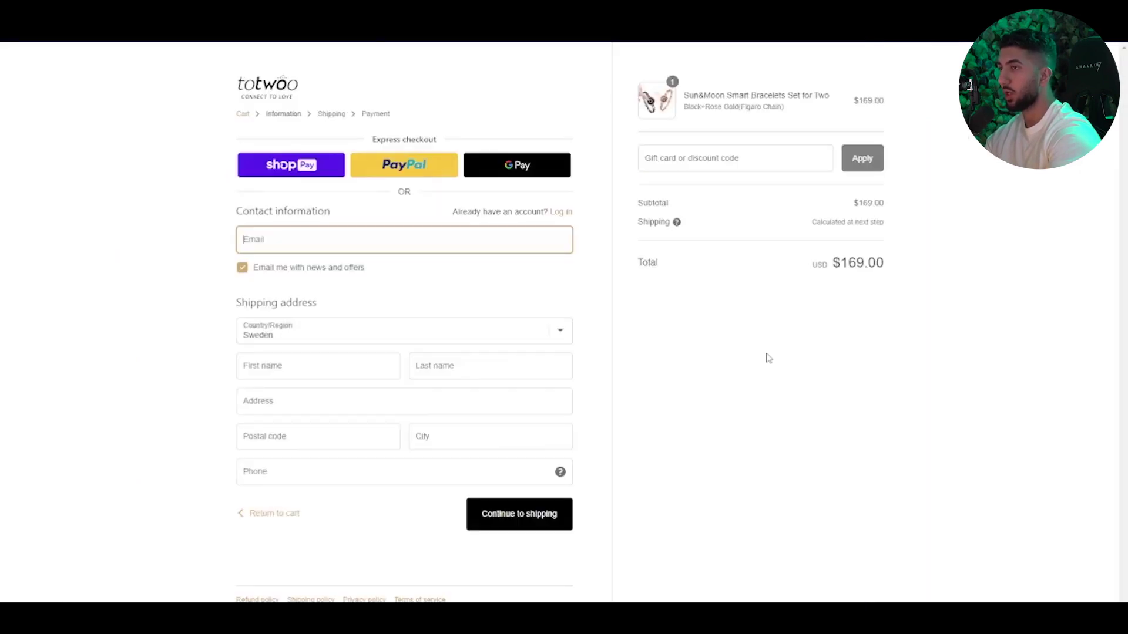
# - Open the browser console on the checkout page and enter the fbq 'track', 'Purchase' snippet with value 169.99 and currency USD
pyautogui.rightClick(698, 300)
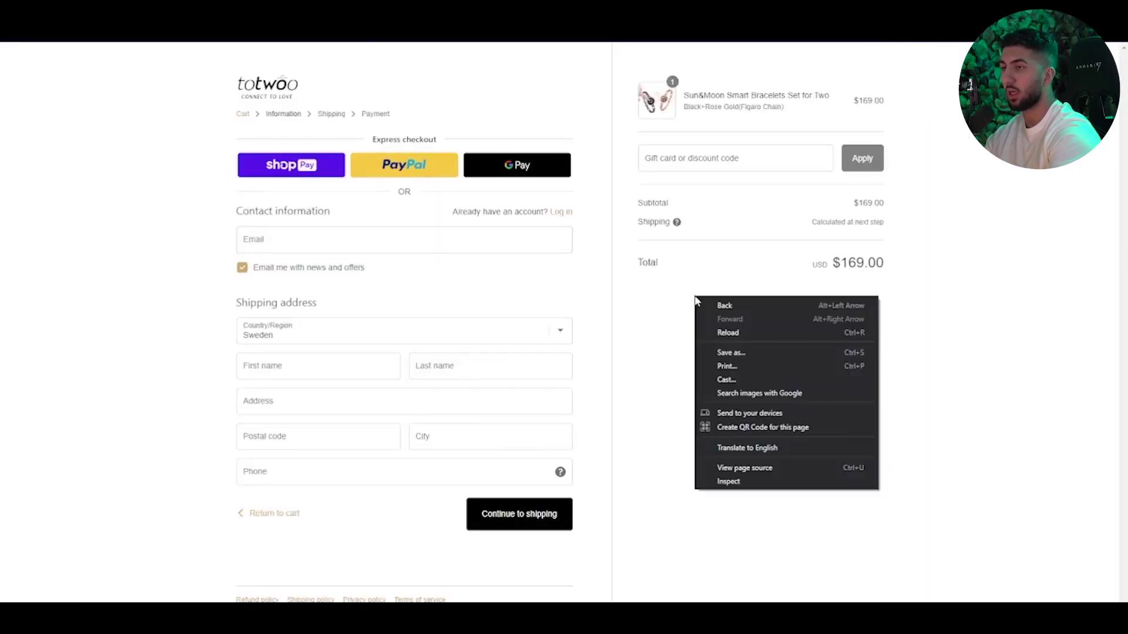
pyautogui.click(757, 486)
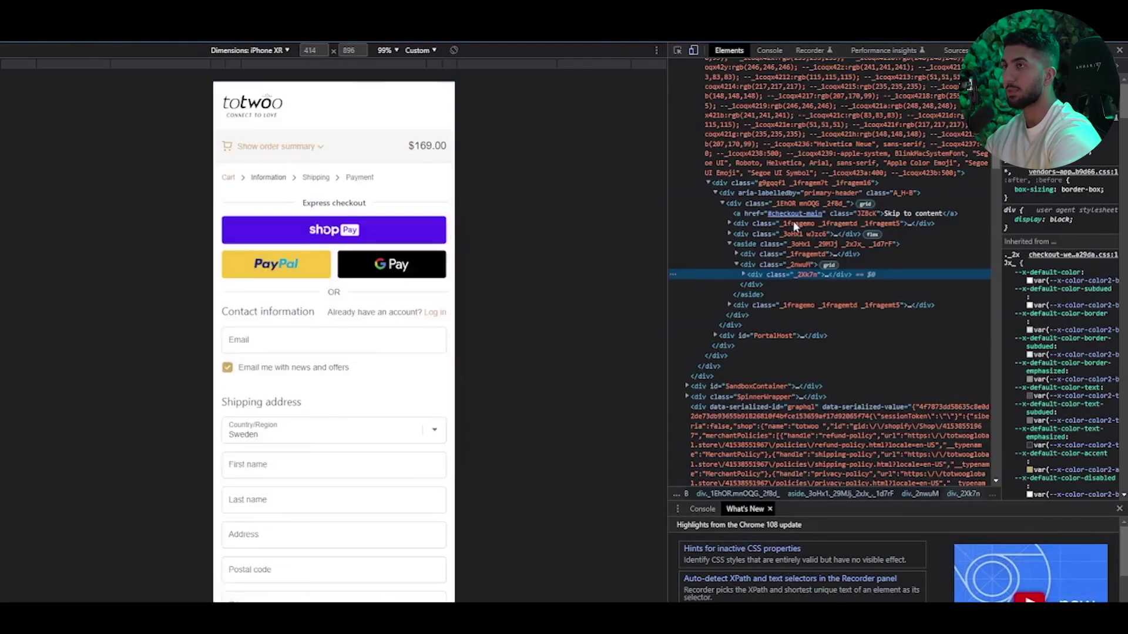
pyautogui.click(770, 52)
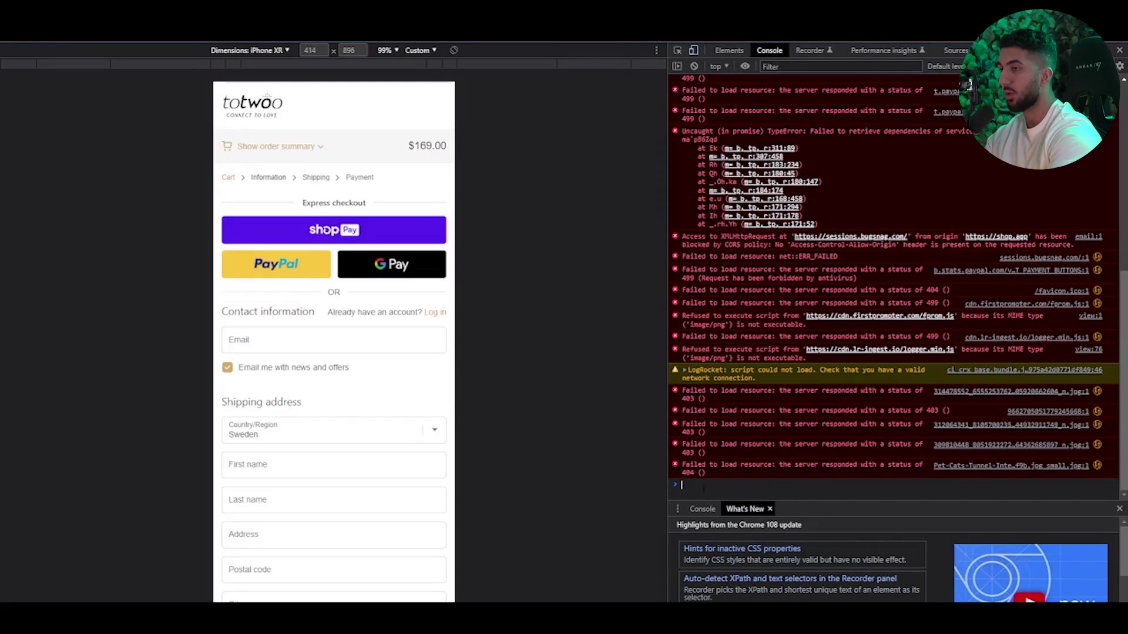
pyautogui.rightClick(716, 486)
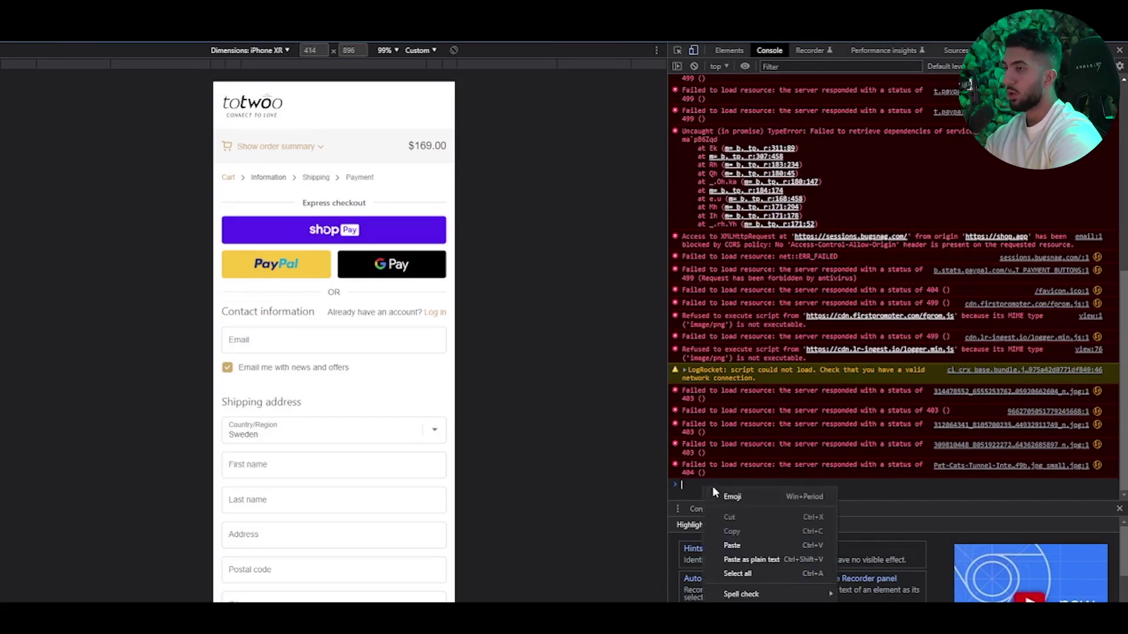
pyautogui.click(733, 546)
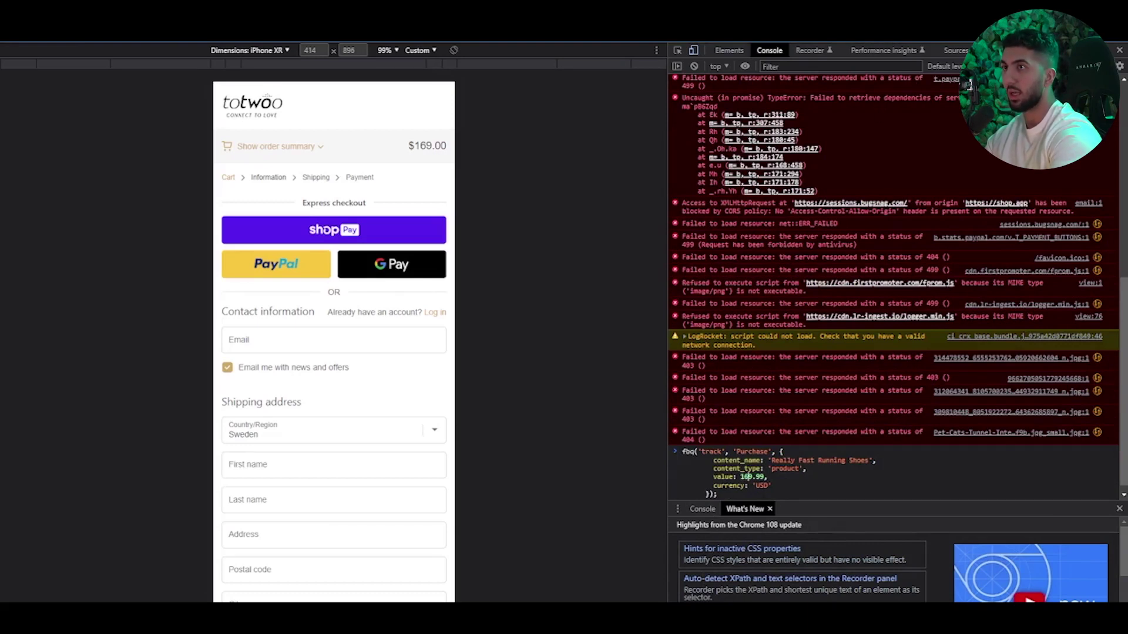
# - Run the Purchase event snippet in the console, checking the page's events in Facebook Pixel Helper before and after
pyautogui.click(870, 32)
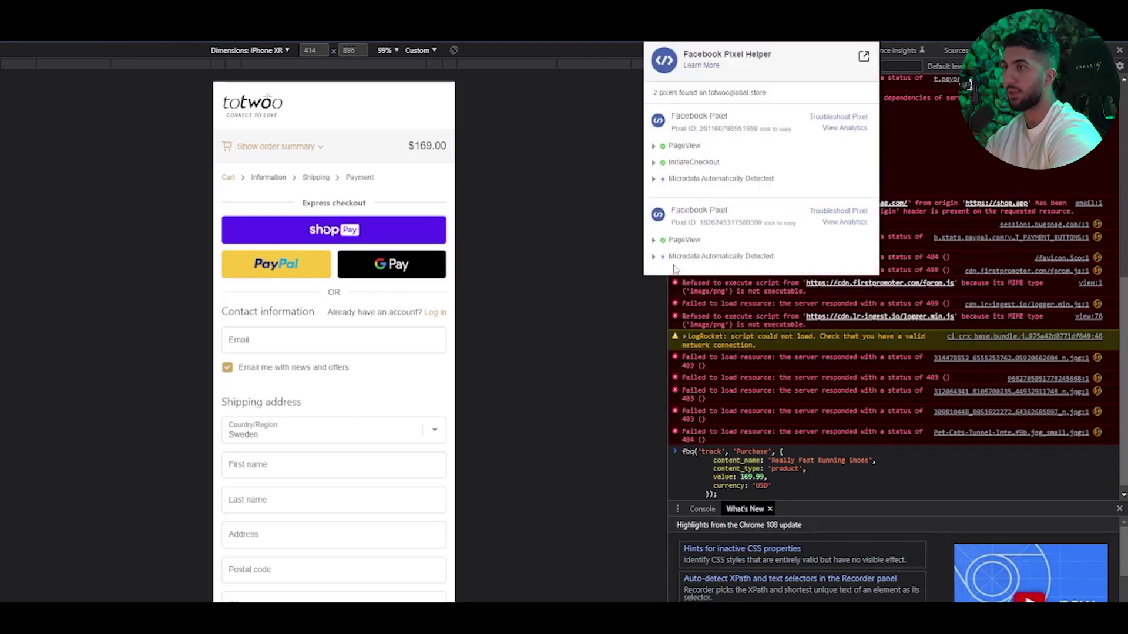
pyautogui.click(909, 112)
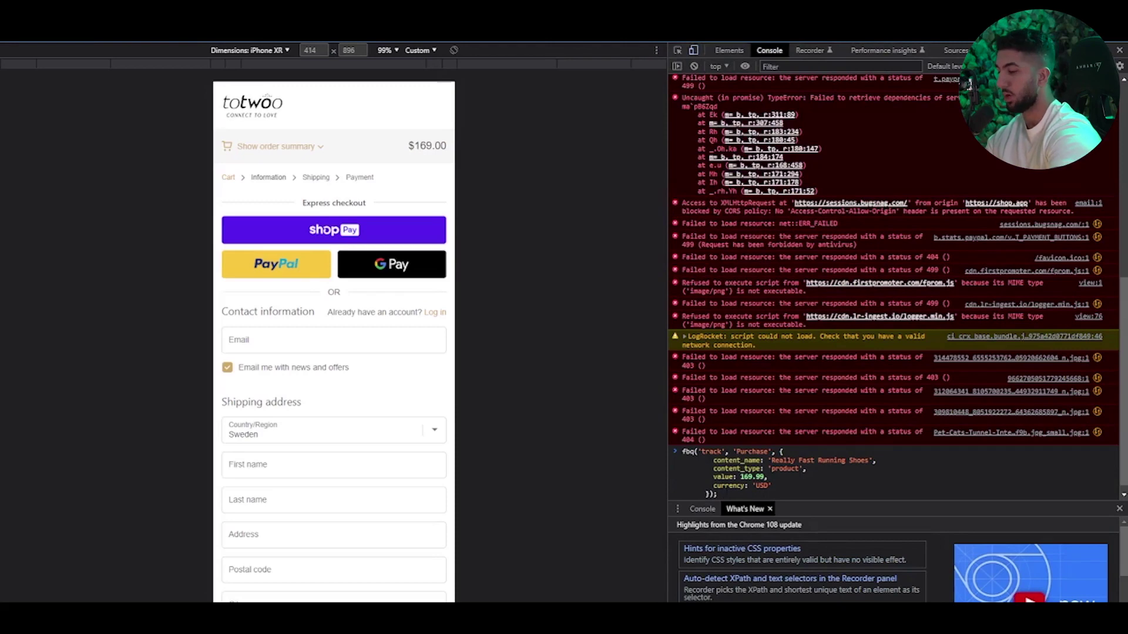
pyautogui.press('Return')
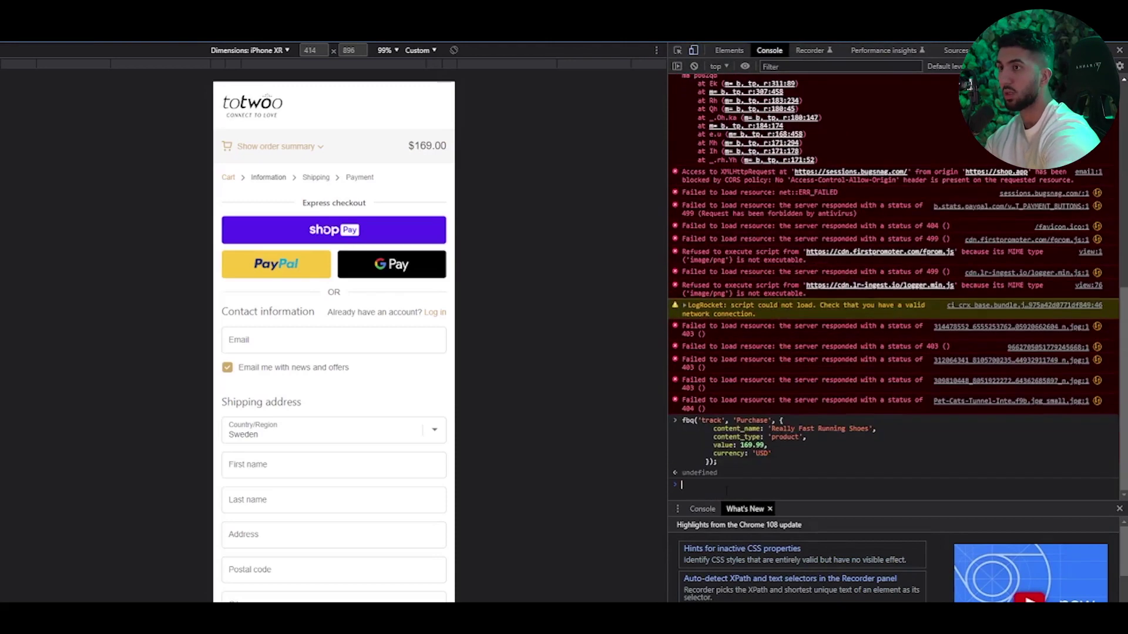
pyautogui.click(873, 34)
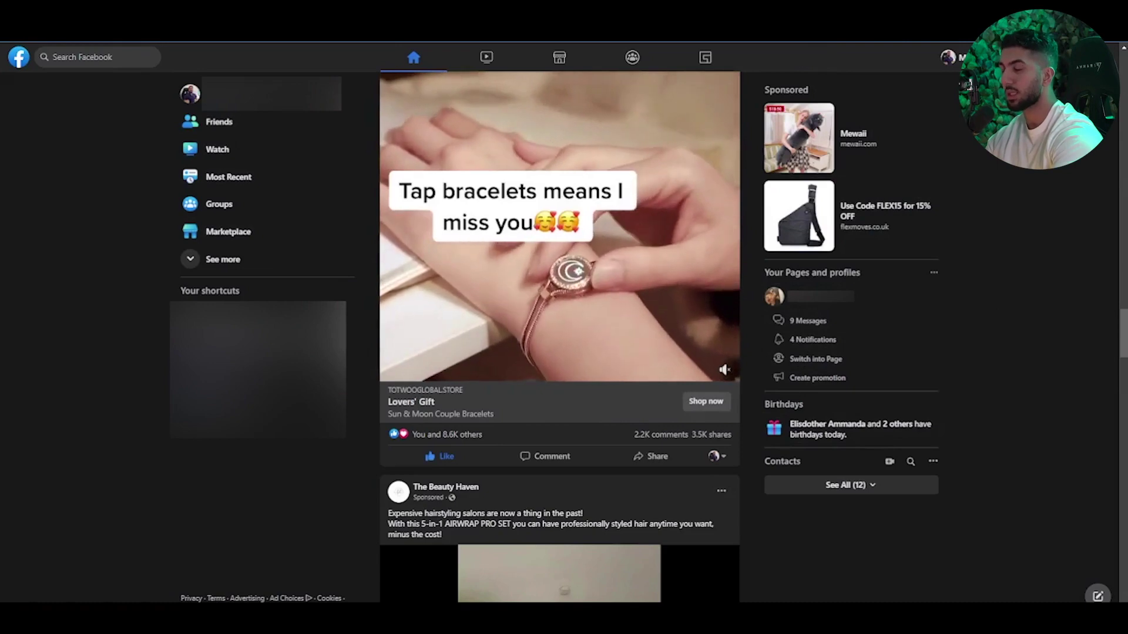
# - Return to the Facebook feed and examine the engagement on further sponsored product ads
pyautogui.scroll(-1, 1011, 226)
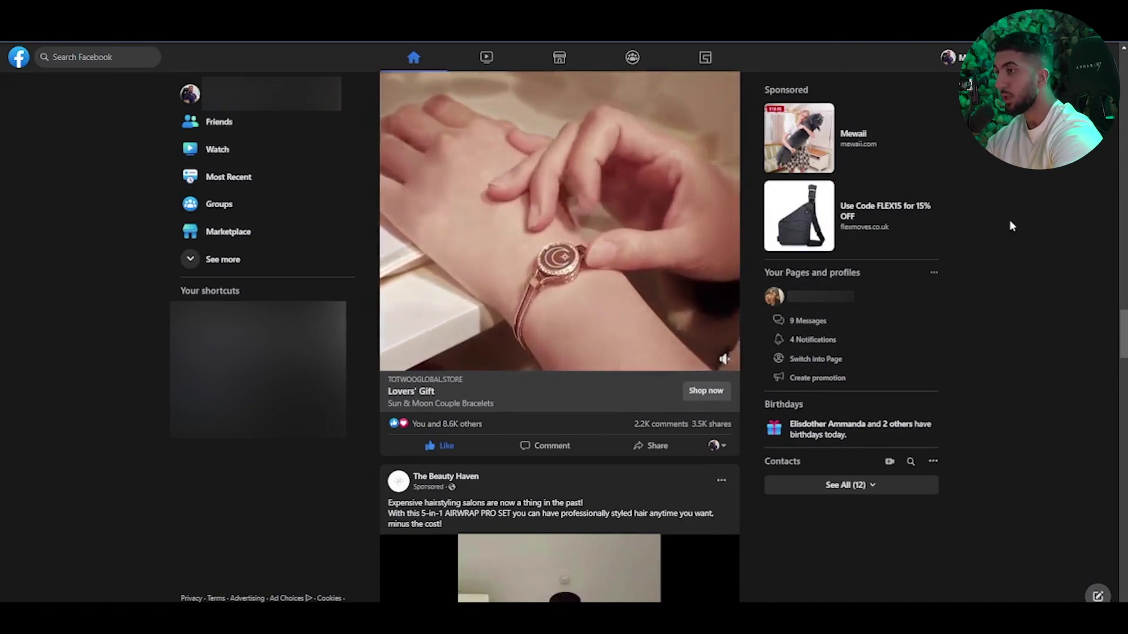
pyautogui.scroll(-6, 1010, 220)
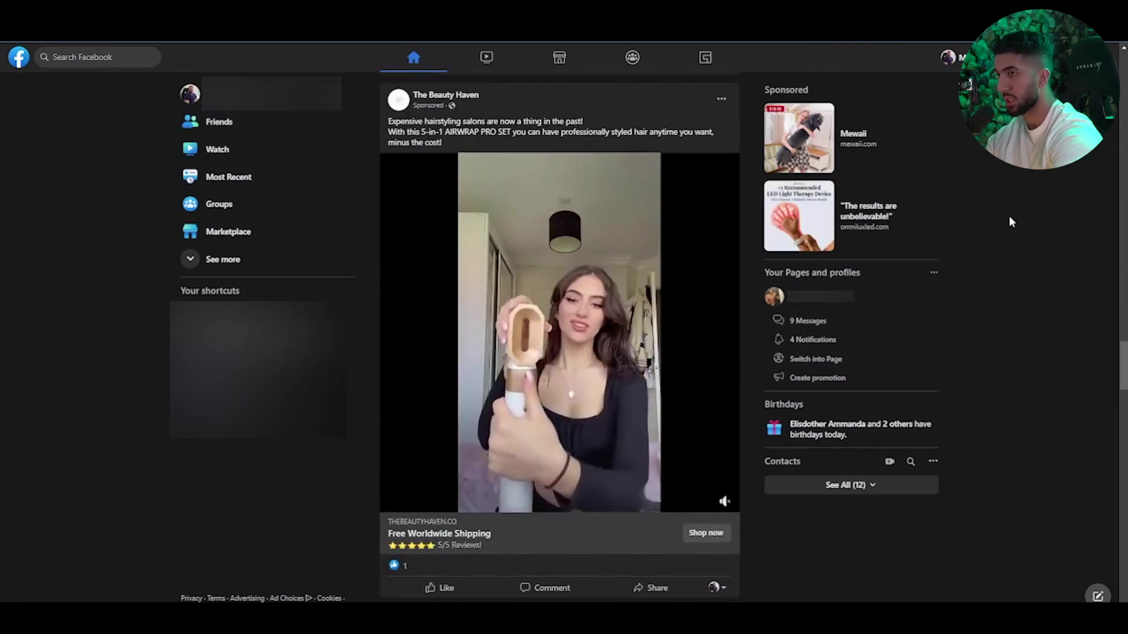
pyautogui.scroll(1, 1010, 221)
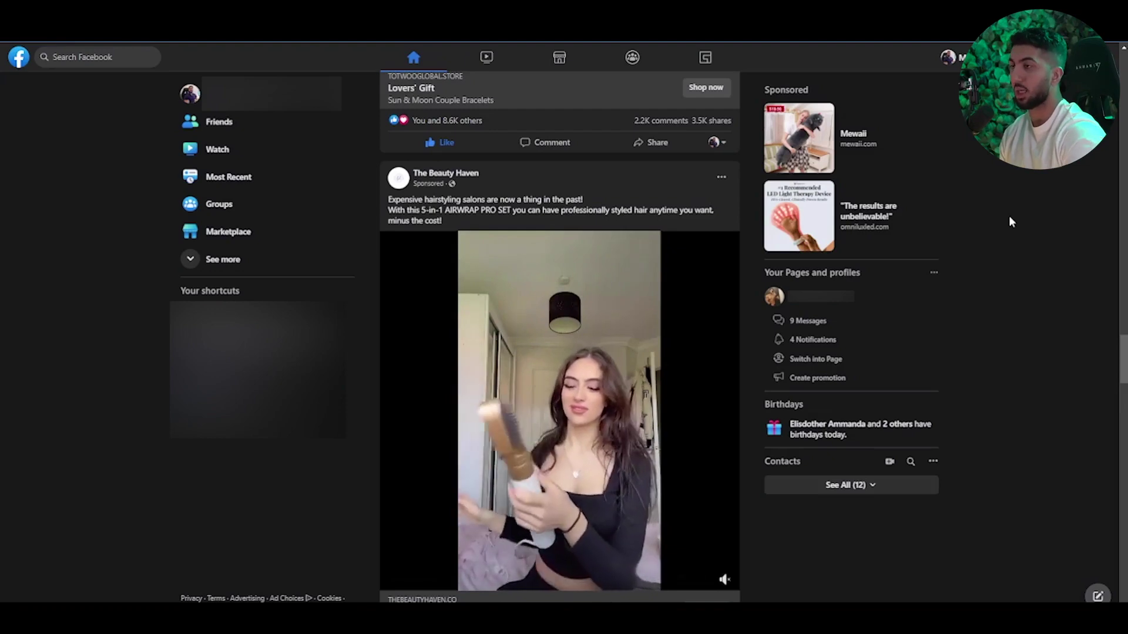
pyautogui.scroll(-8, 712, 242)
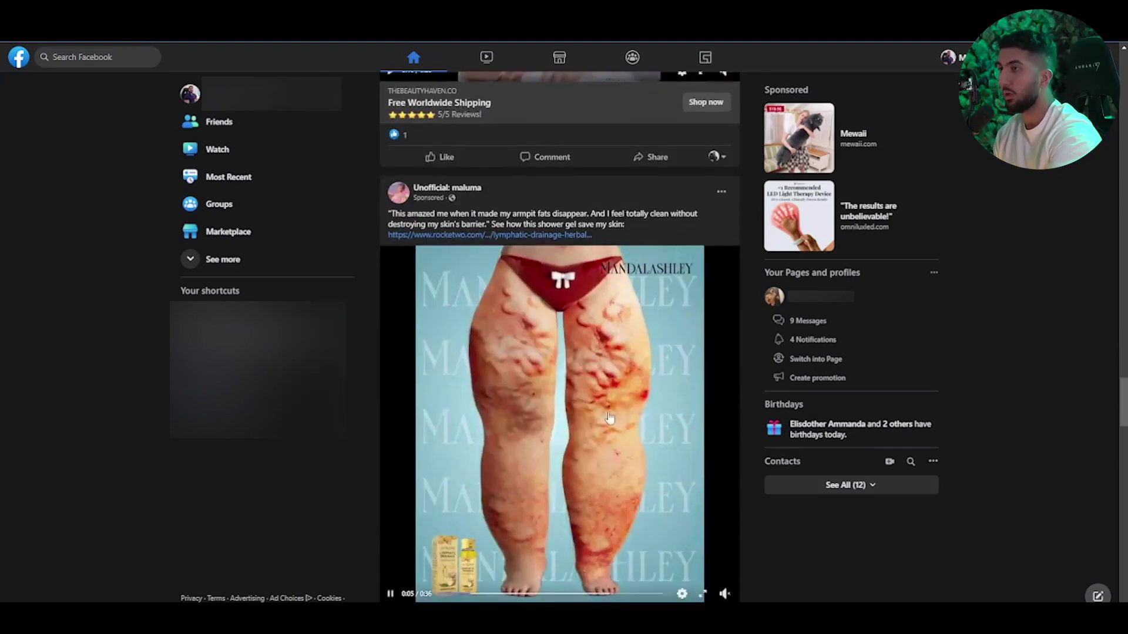
pyautogui.scroll(-3, 594, 453)
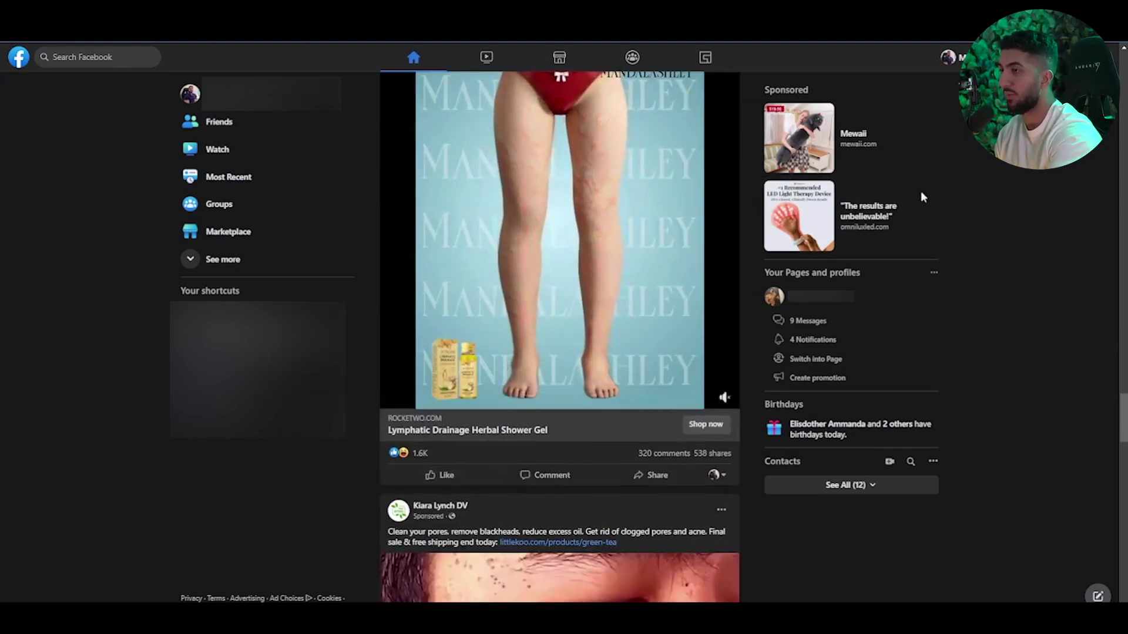
pyautogui.scroll(-9, 542, 279)
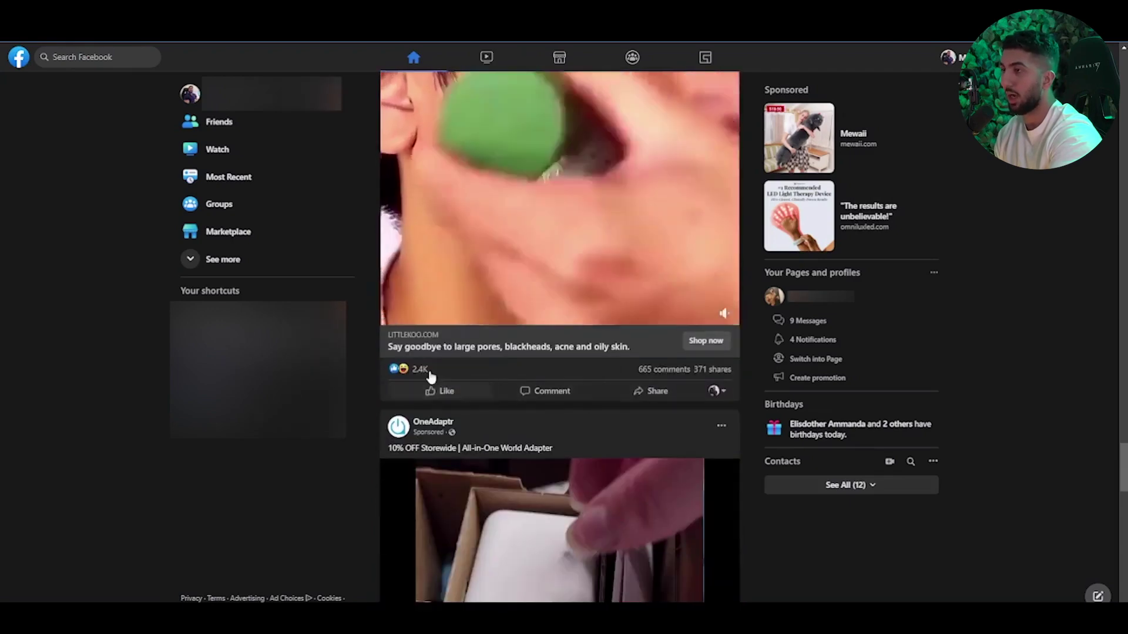
pyautogui.scroll(-9, 595, 260)
pyautogui.scroll(-6, 427, 306)
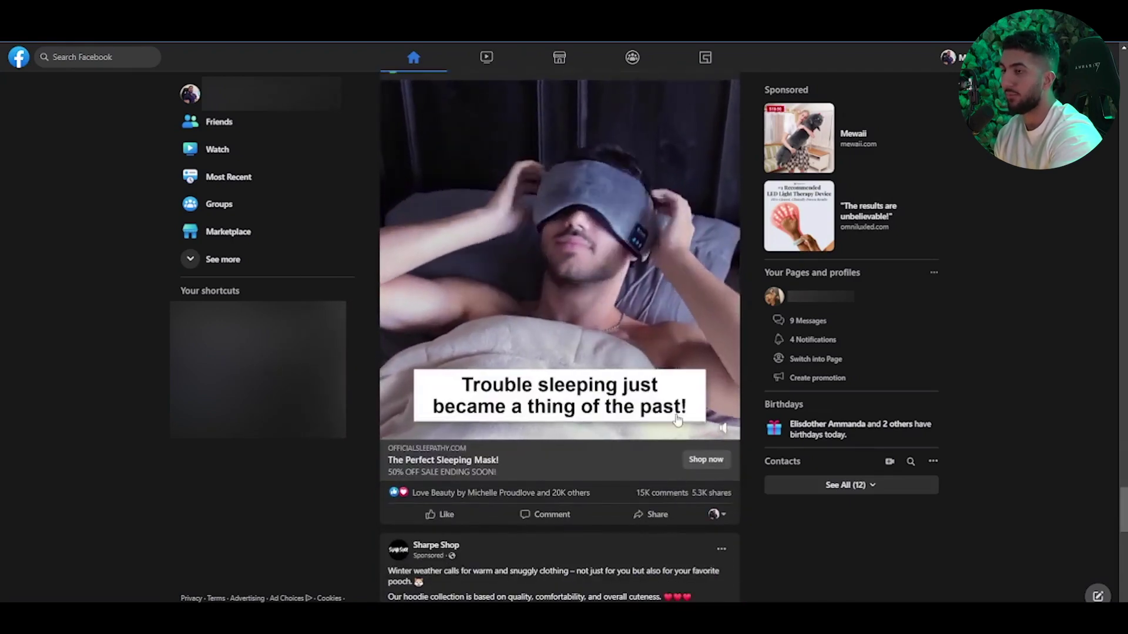
pyautogui.scroll(-8, 629, 494)
pyautogui.scroll(-7, 622, 307)
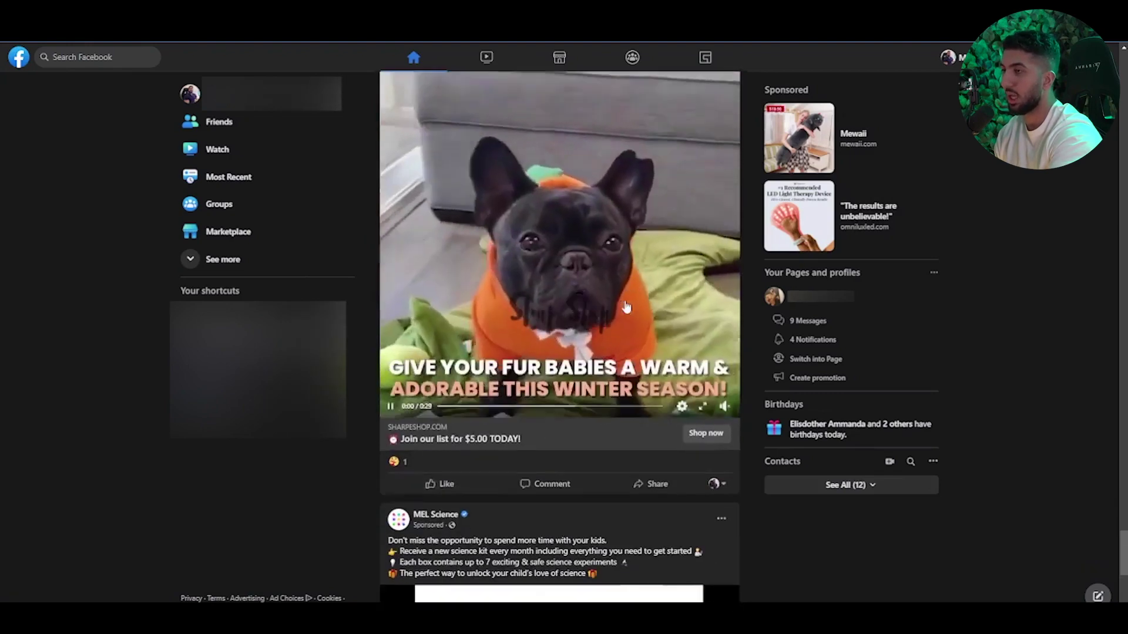
# - Examine the sponsored dog hoodie ad in the feed and highlight the Purchase event snippet in the checkout page's console
pyautogui.scroll(3, 629, 385)
pyautogui.scroll(4, 629, 385)
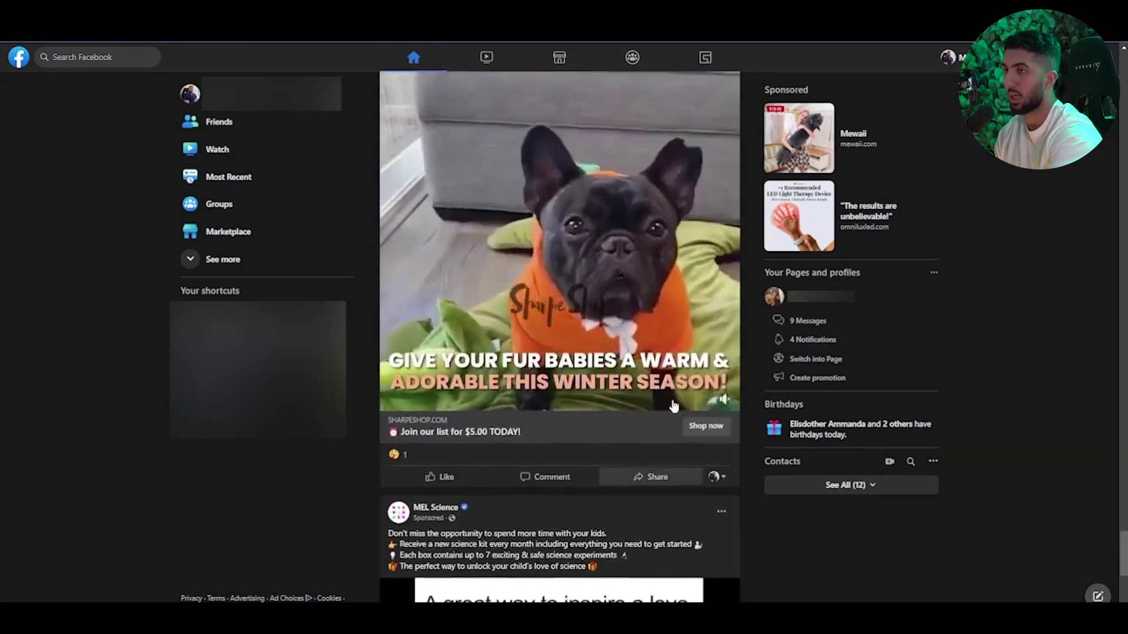
pyautogui.scroll(2, 682, 403)
pyautogui.scroll(-2, 685, 411)
pyautogui.scroll(6, 696, 457)
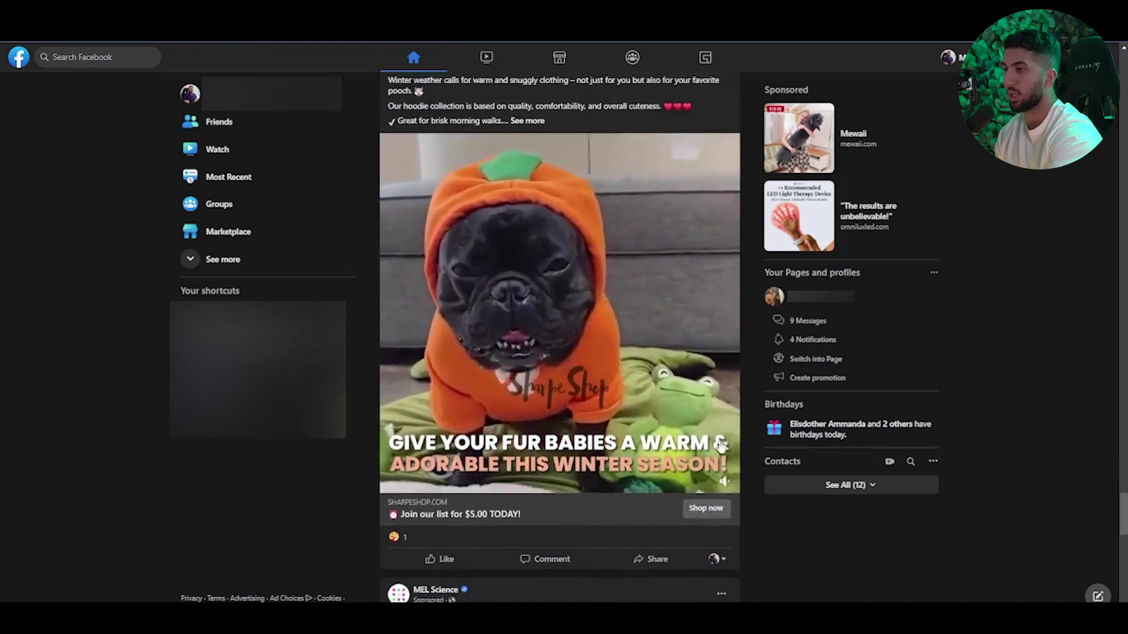
pyautogui.scroll(1, 526, 276)
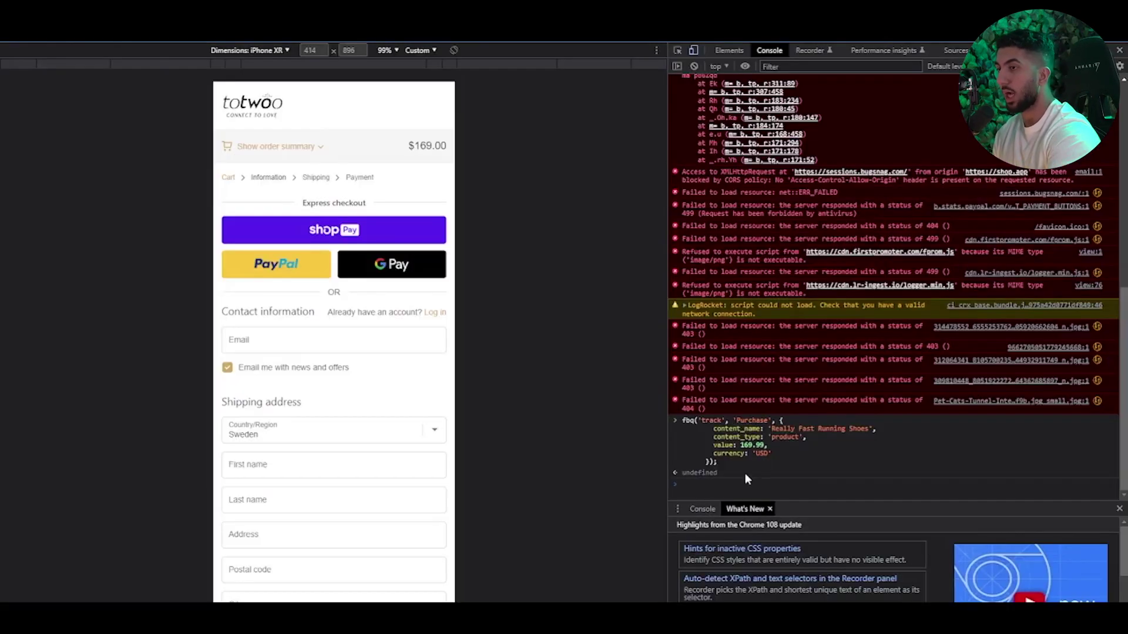
pyautogui.moveTo(728, 463); pyautogui.dragTo(669, 425)
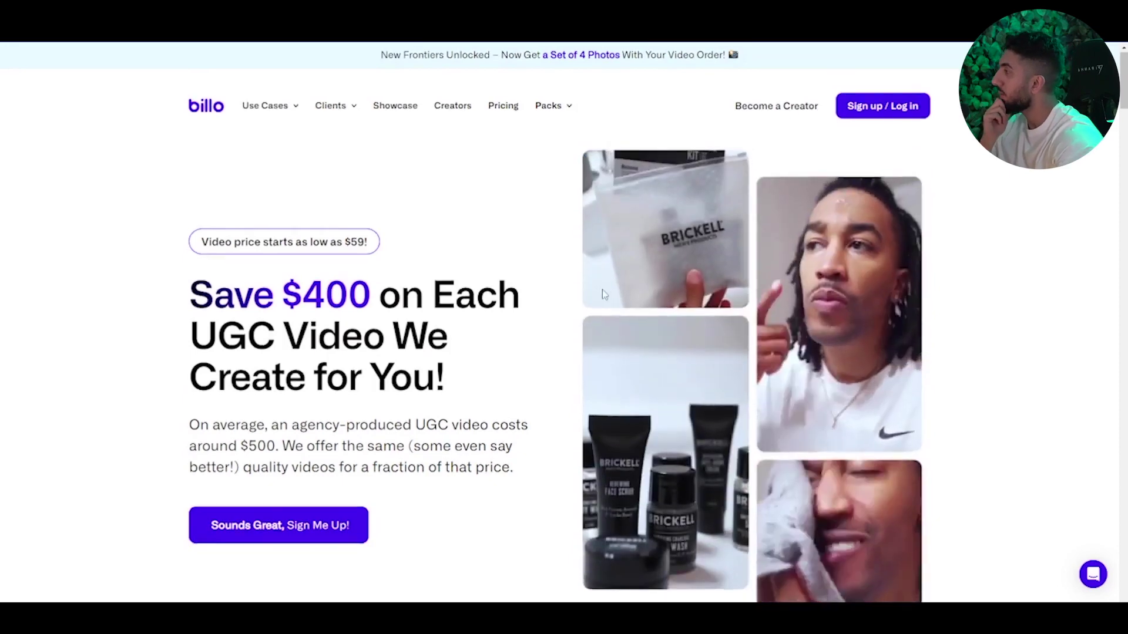
# - Switch to the Billo website and look through its homepage about UGC video creation
pyautogui.scroll(-2, 601, 291)
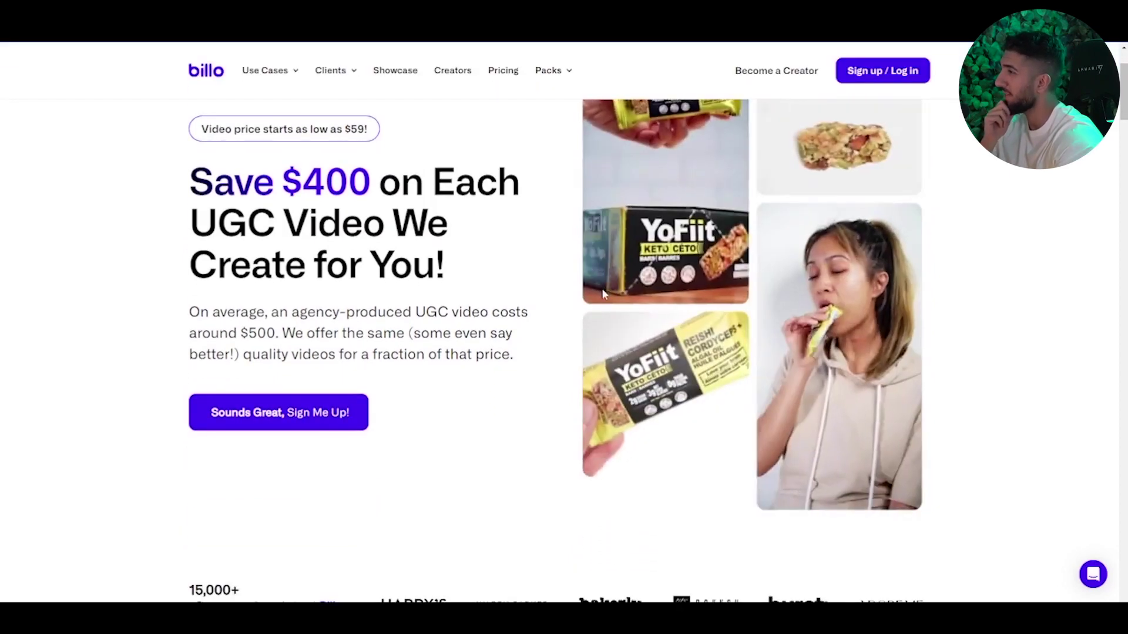
pyautogui.scroll(-1, 599, 312)
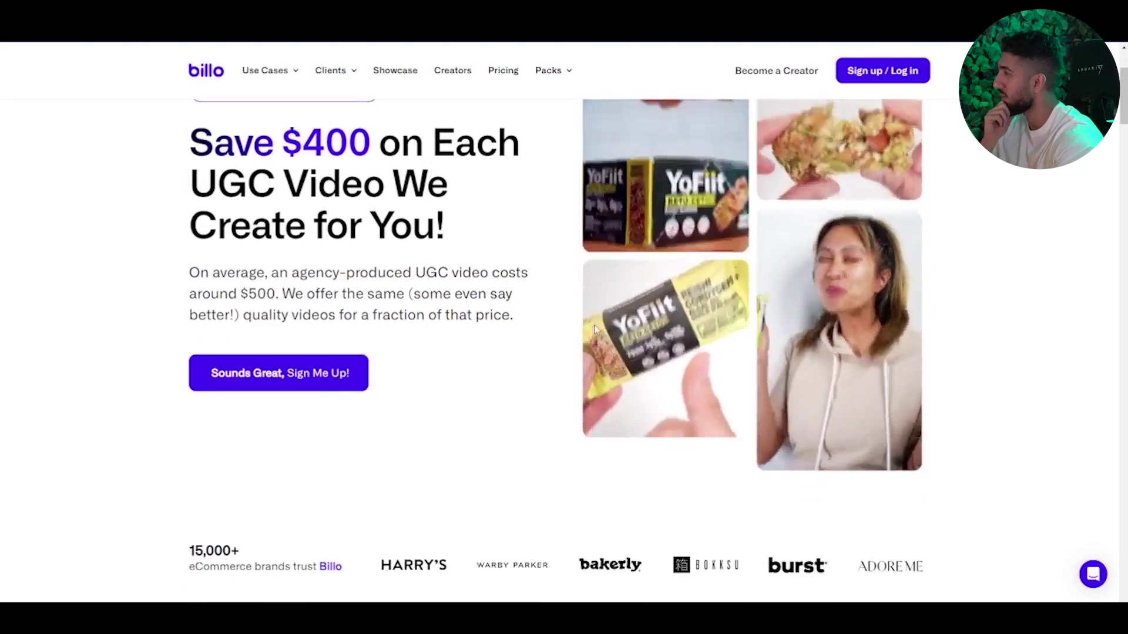
pyautogui.scroll(-2, 559, 361)
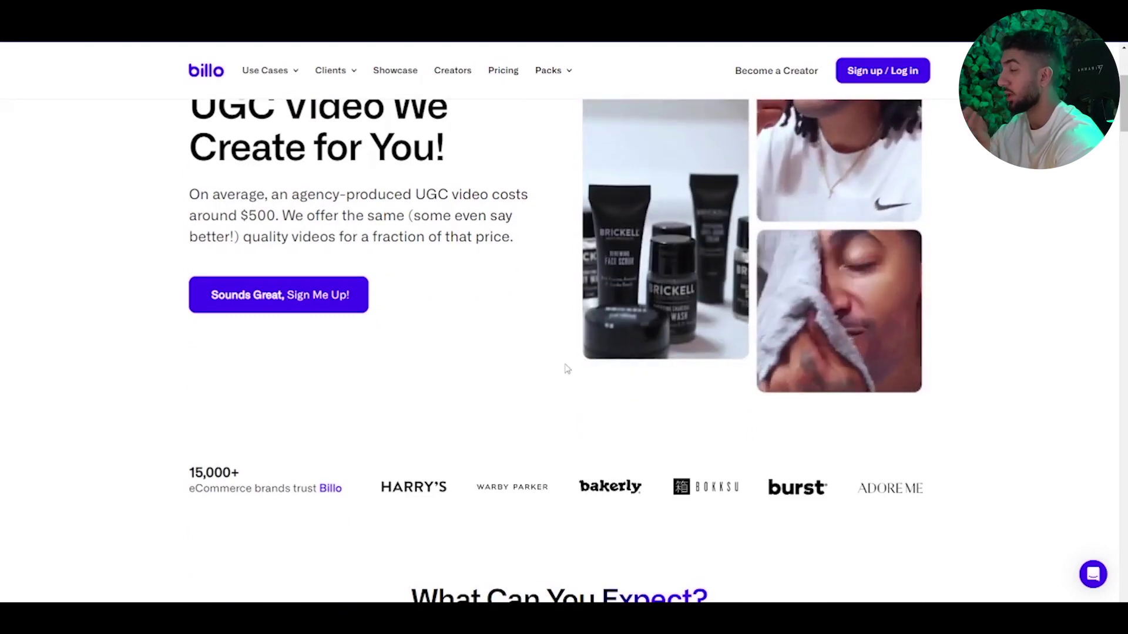
pyautogui.scroll(-2, 474, 458)
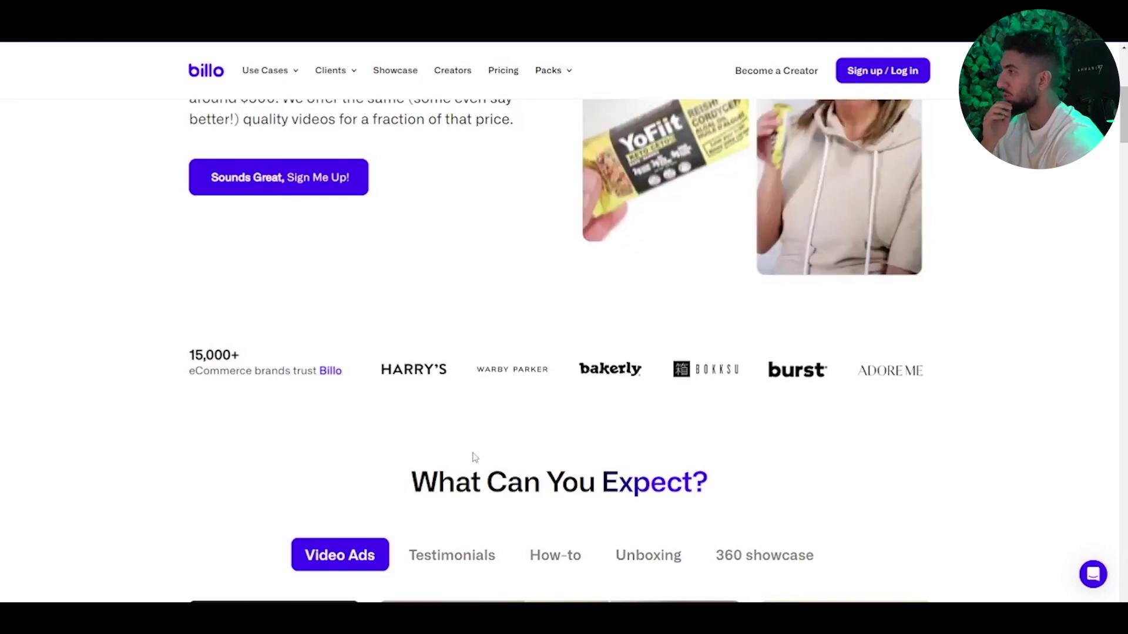
pyautogui.scroll(6, 471, 456)
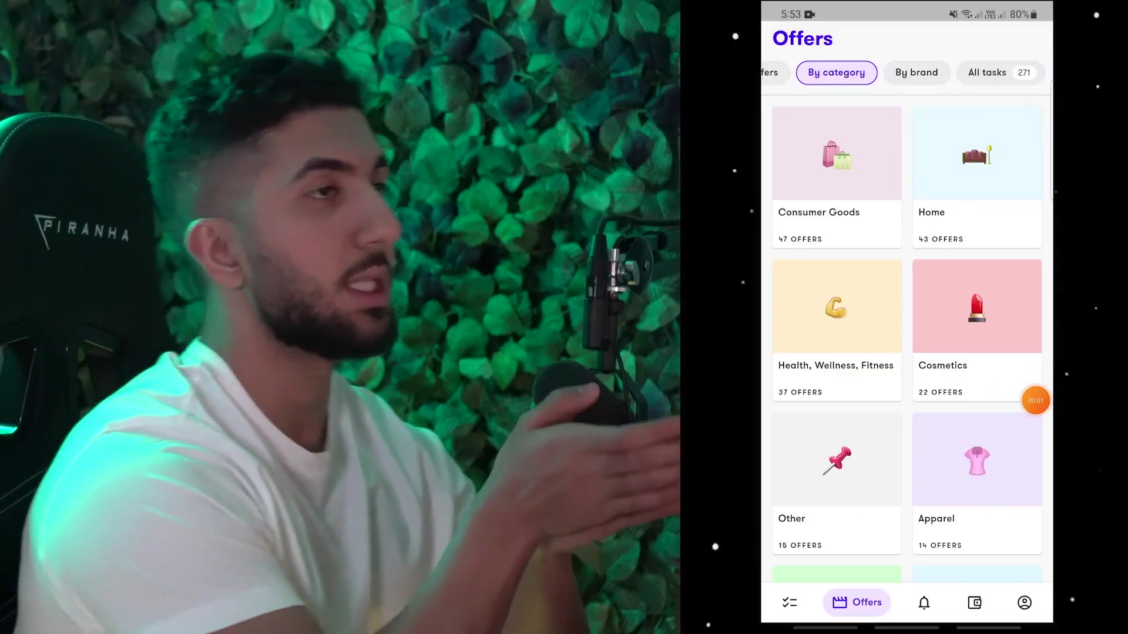
# - Switch to the Billo mobile app and look through the creator offer categories
pyautogui.scroll(-4, 906, 341)
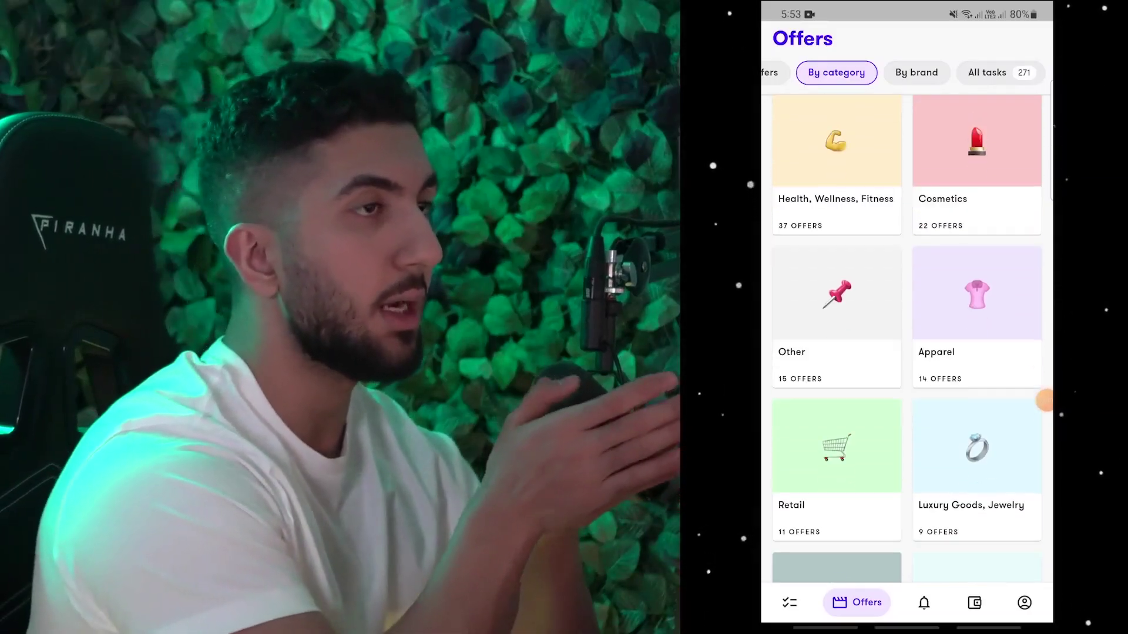
pyautogui.scroll(-6, 907, 341)
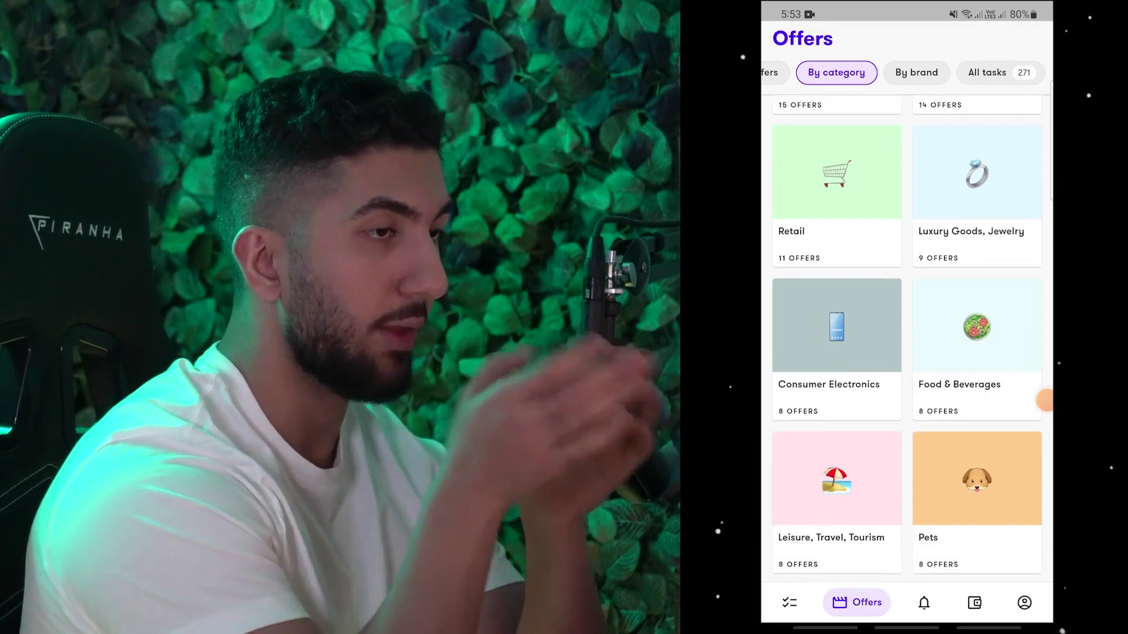
pyautogui.scroll(-5, 906, 341)
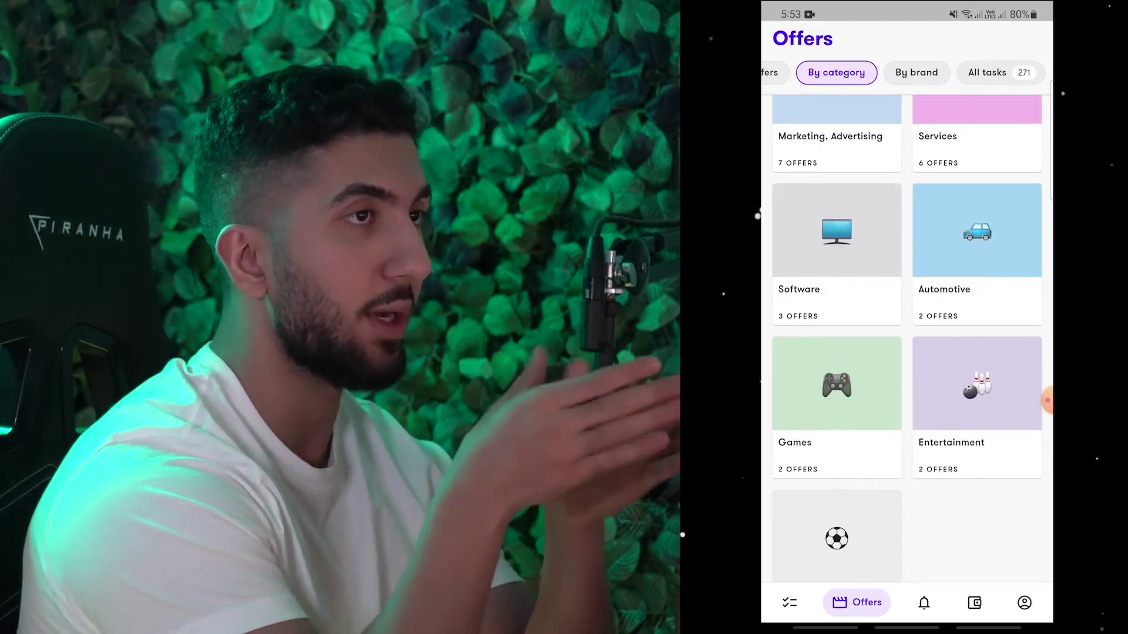
pyautogui.scroll(6, 907, 341)
# - View the creator offers by brand and as all tasks, and return to the view by category
pyautogui.click(916, 72)
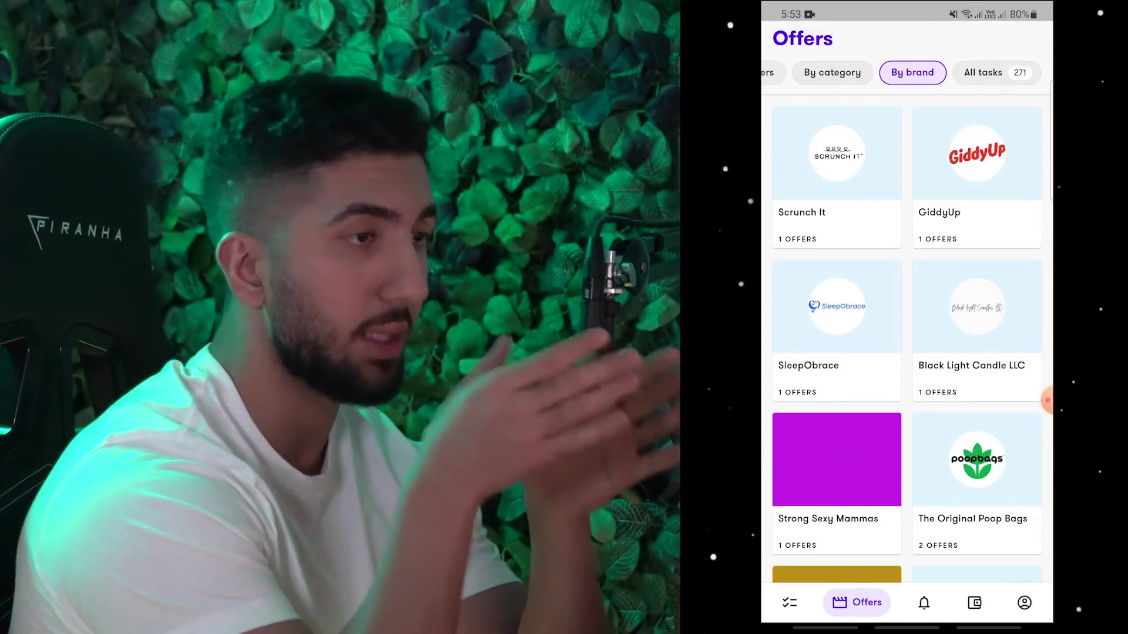
pyautogui.click(995, 72)
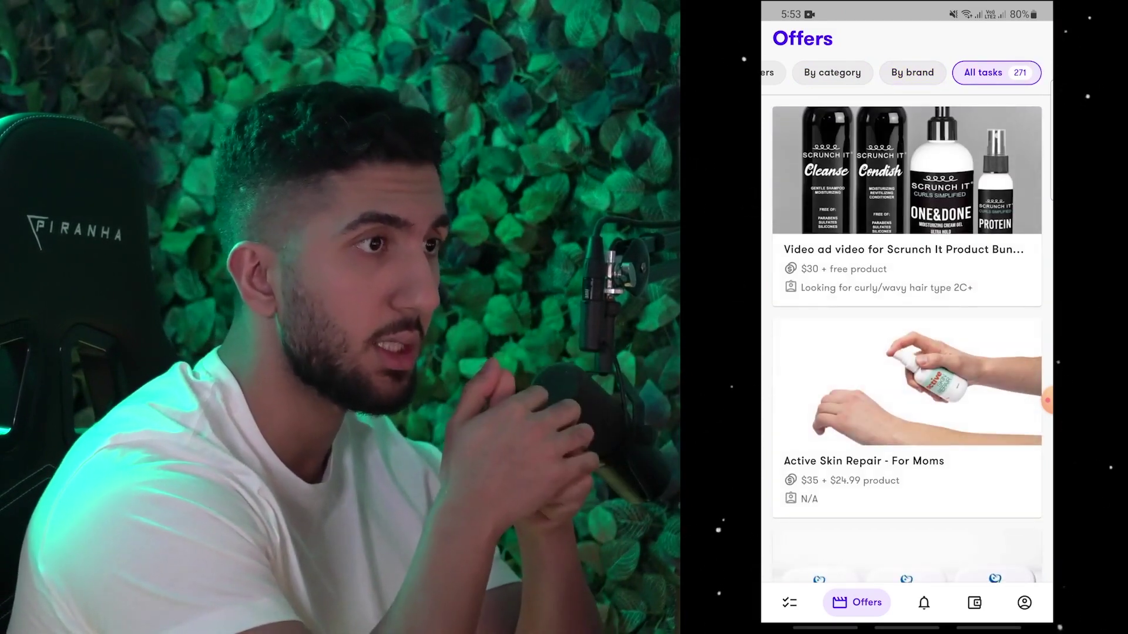
pyautogui.click(832, 72)
pyautogui.scroll(4, 907, 341)
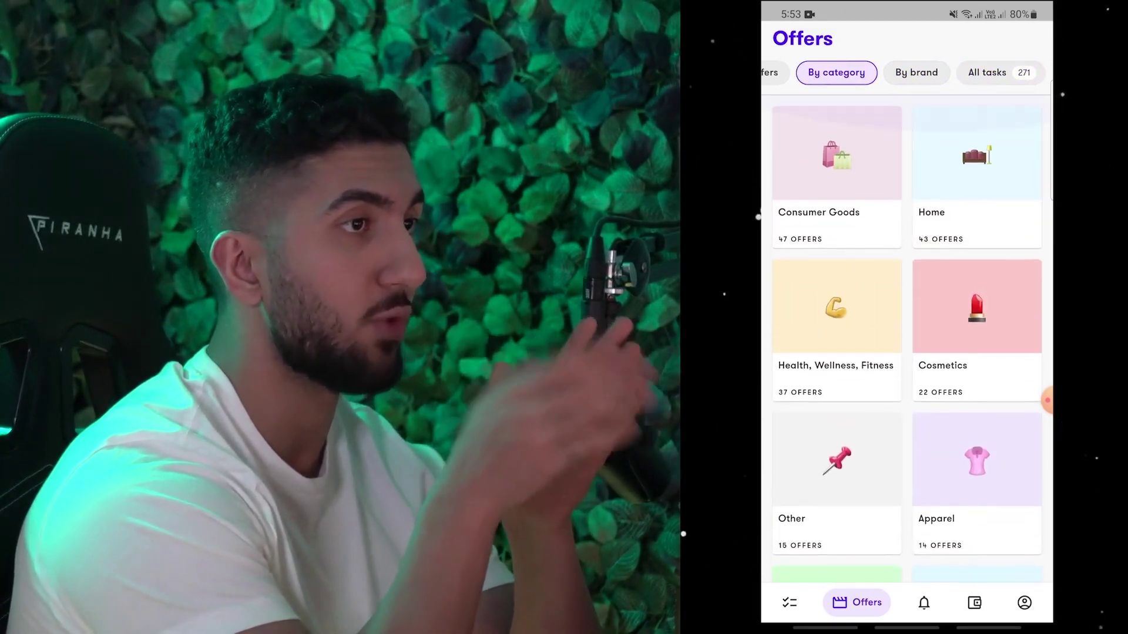
# - Browse the Health, Wellness, Fitness offers and read the brief of the 15s video ad for Superfoods Company Superfood Tabs
pyautogui.click(837, 329)
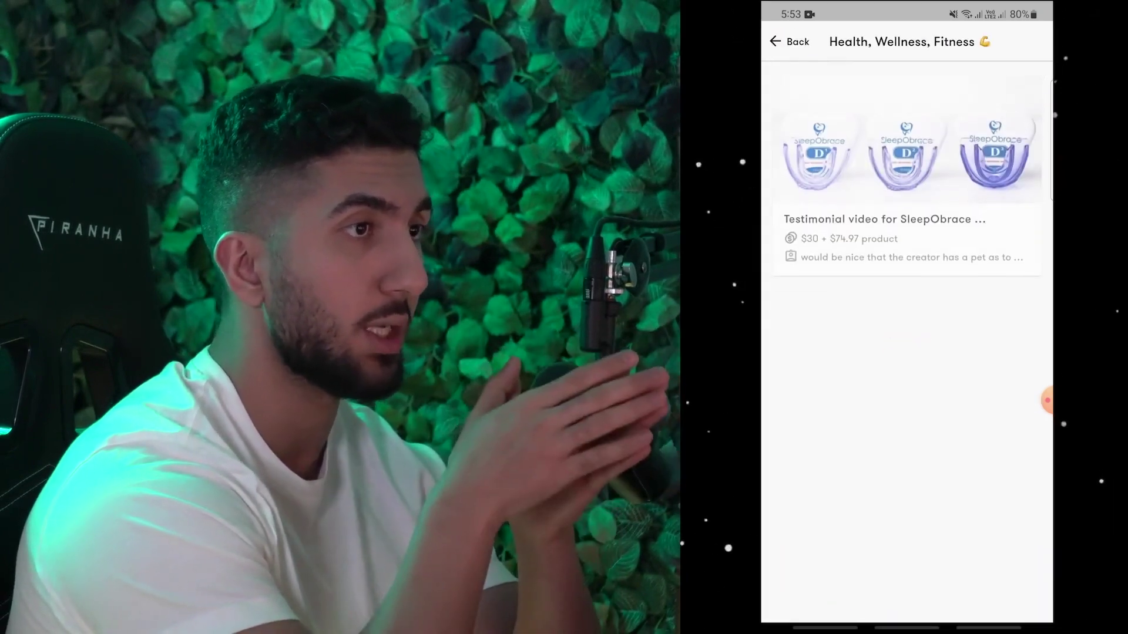
pyautogui.scroll(-10, 907, 340)
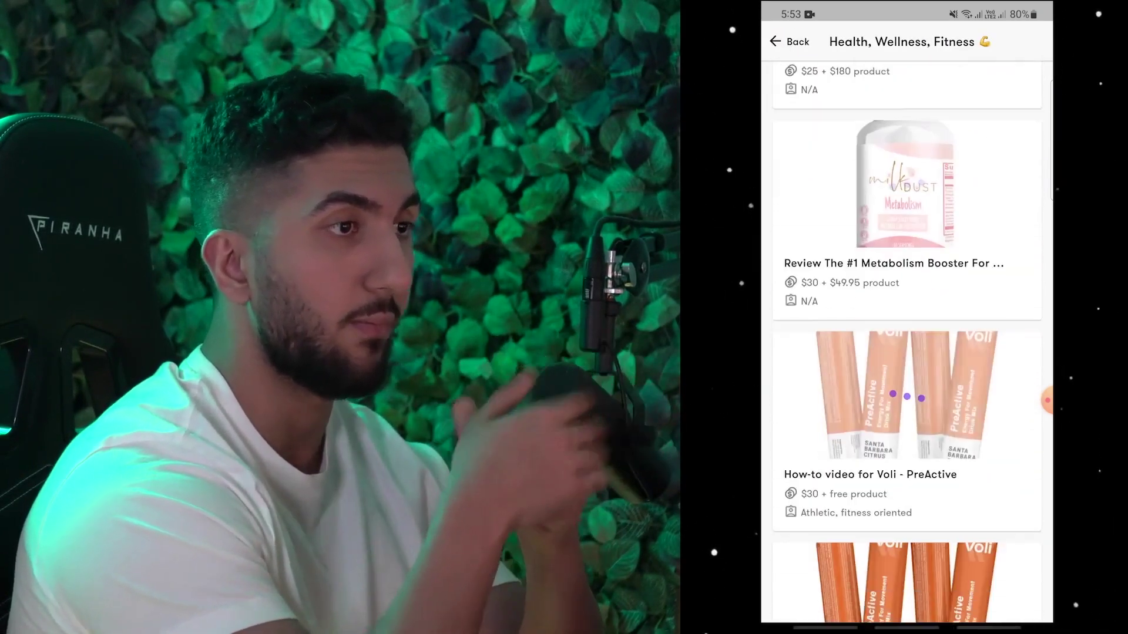
pyautogui.scroll(-10, 906, 341)
pyautogui.scroll(-5, 907, 341)
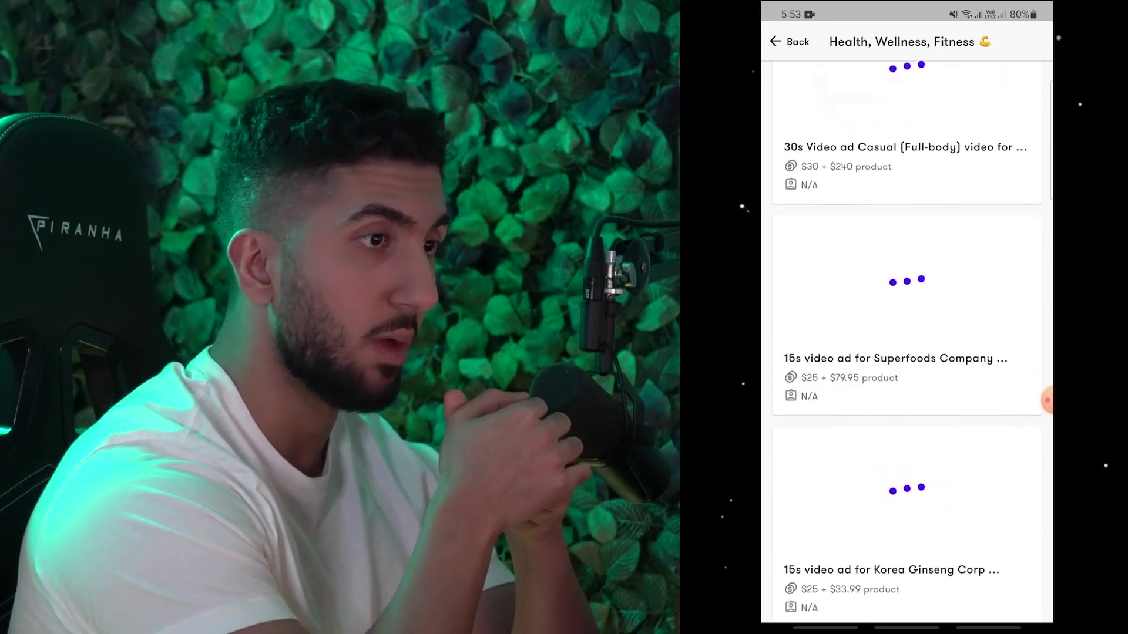
pyautogui.click(907, 353)
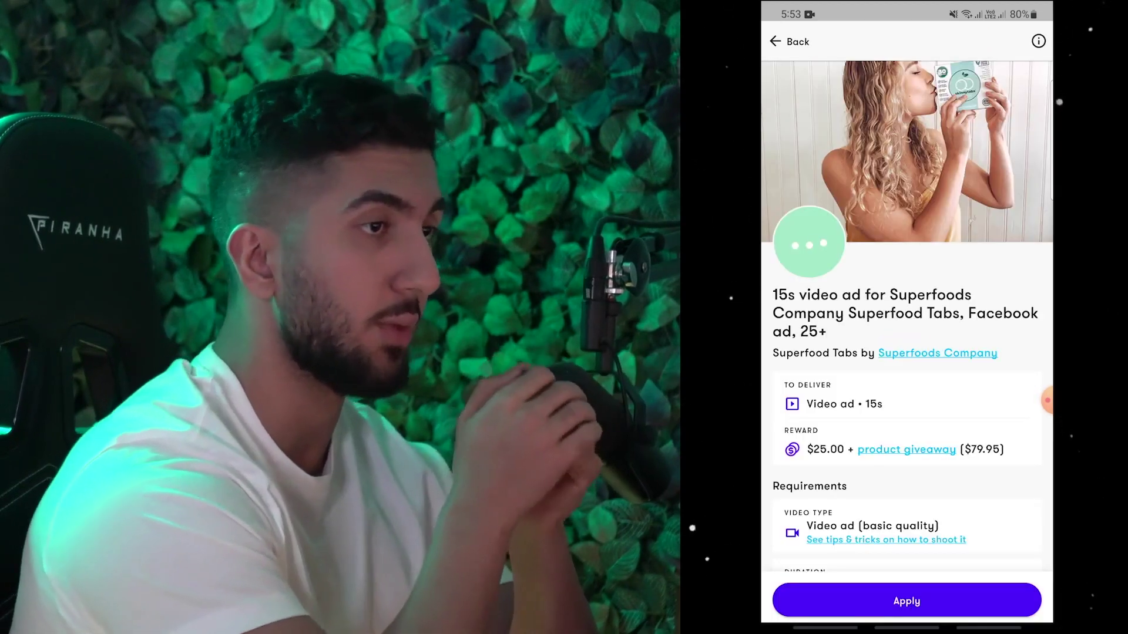
pyautogui.scroll(-2, 907, 318)
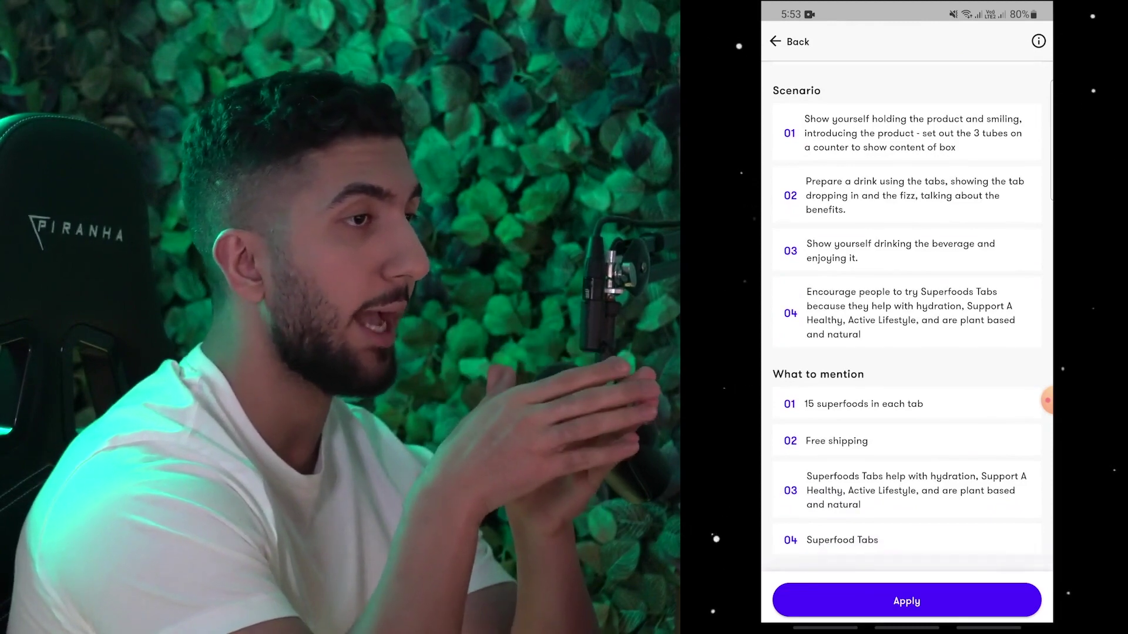
pyautogui.scroll(5, 906, 317)
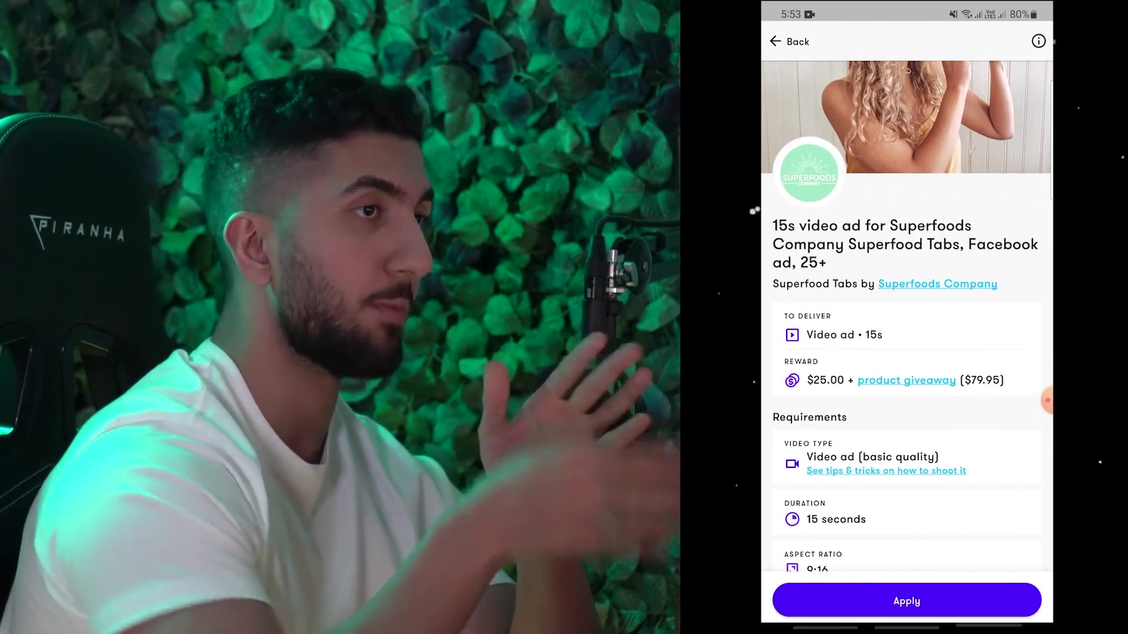
# - Close the Superfood Tabs offer, browse more Health, Wellness, Fitness offers and return to the category overview
pyautogui.click(788, 41)
pyautogui.scroll(-5, 907, 317)
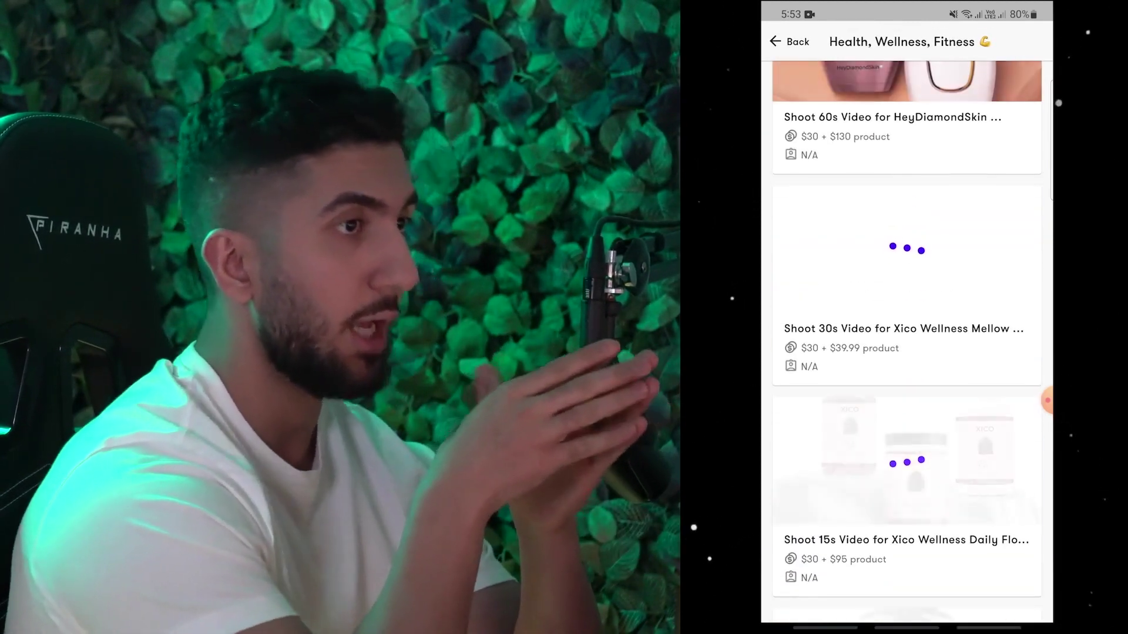
pyautogui.click(789, 41)
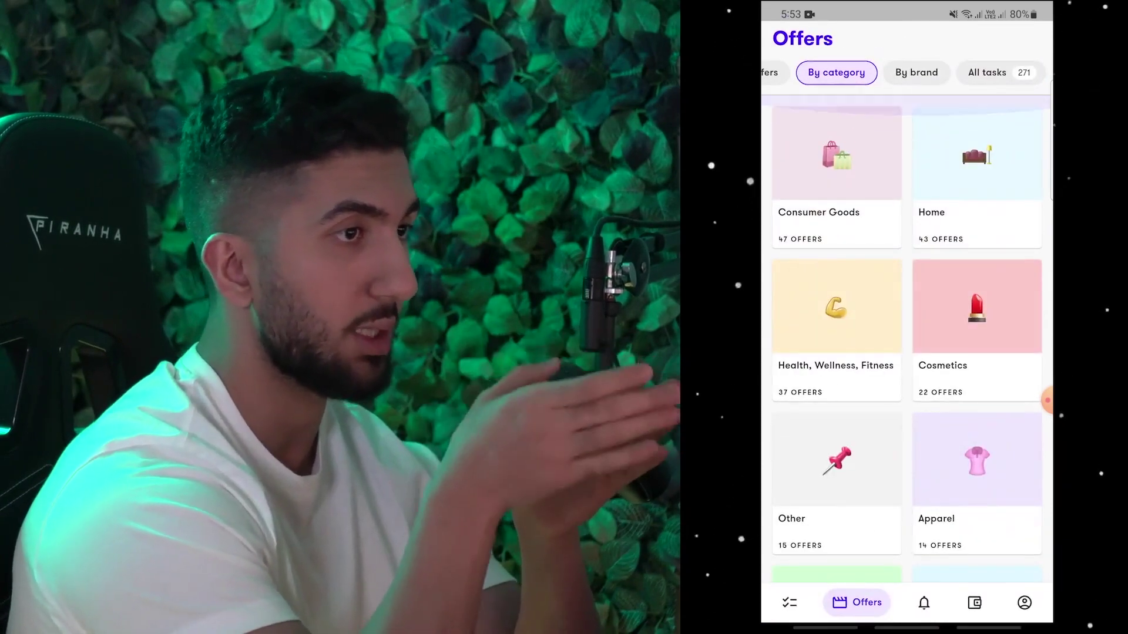
# - Browse the Consumer Goods offers and read the requirements and brand note of the Noa Store BBQ Grill Cover how-to video
pyautogui.click(837, 176)
pyautogui.scroll(-10, 907, 318)
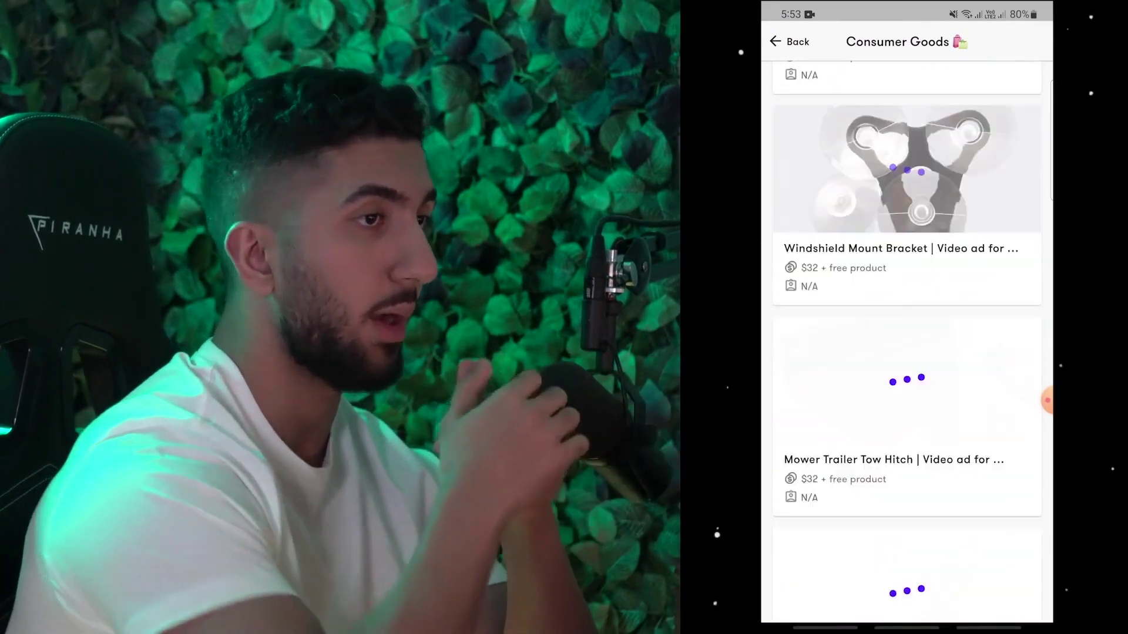
pyautogui.scroll(-10, 906, 317)
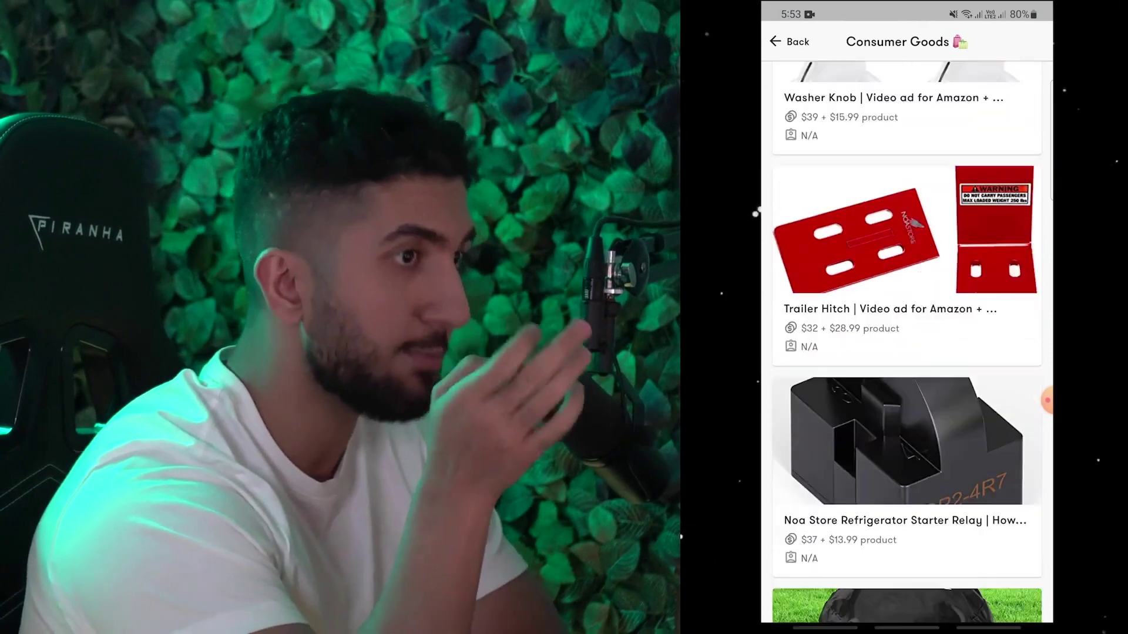
pyautogui.scroll(-5, 906, 317)
pyautogui.click(906, 505)
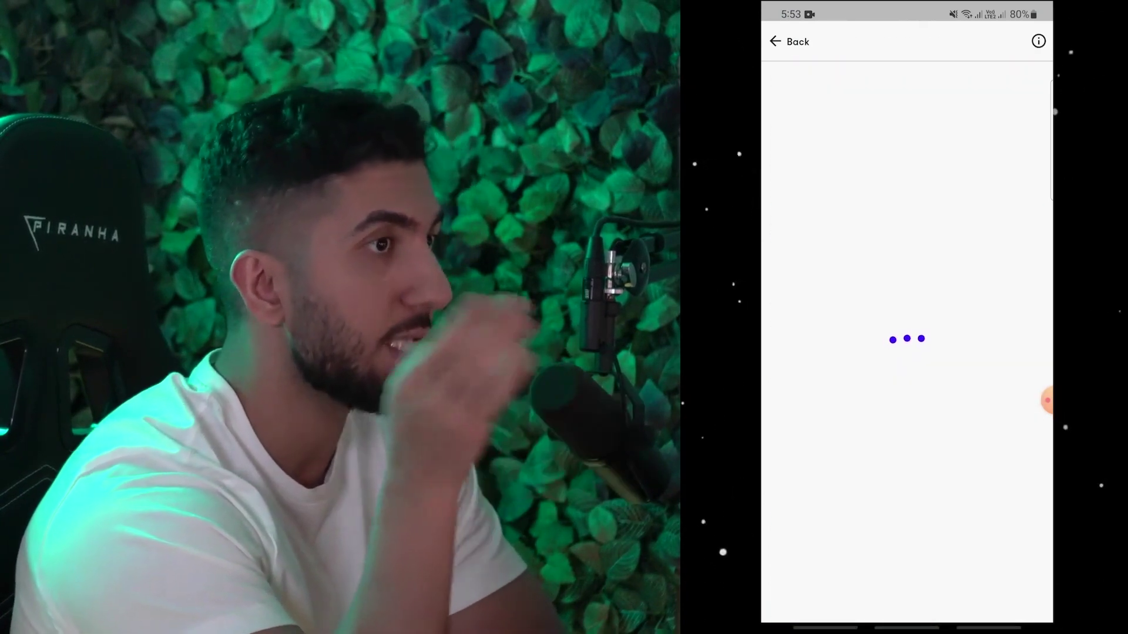
pyautogui.scroll(-5, 907, 317)
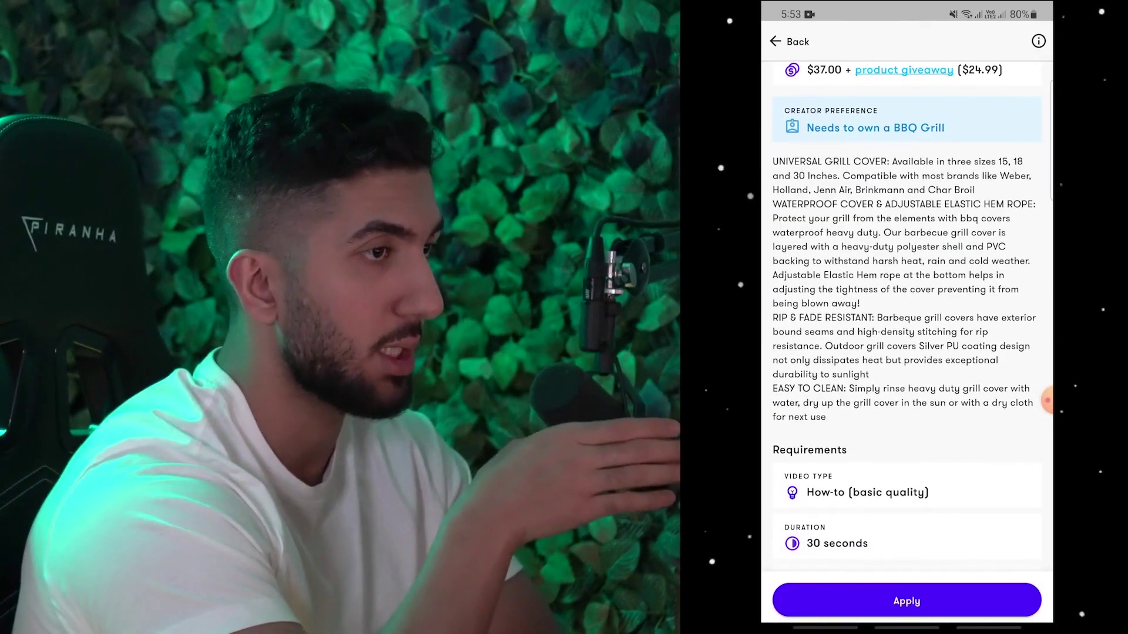
pyautogui.scroll(-6, 907, 317)
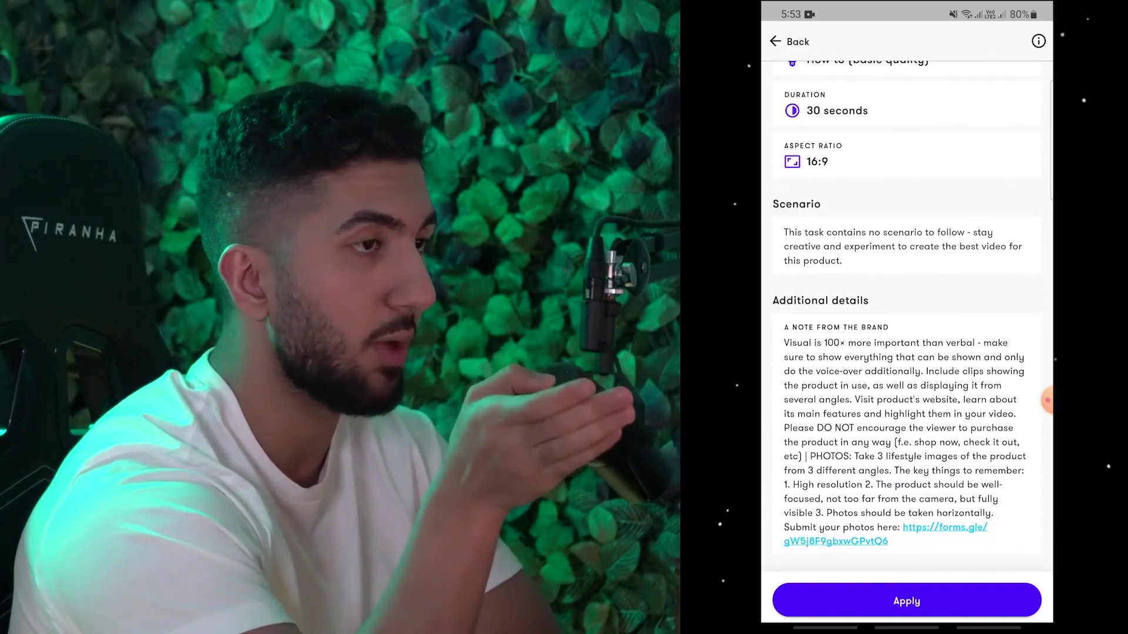
pyautogui.click(789, 42)
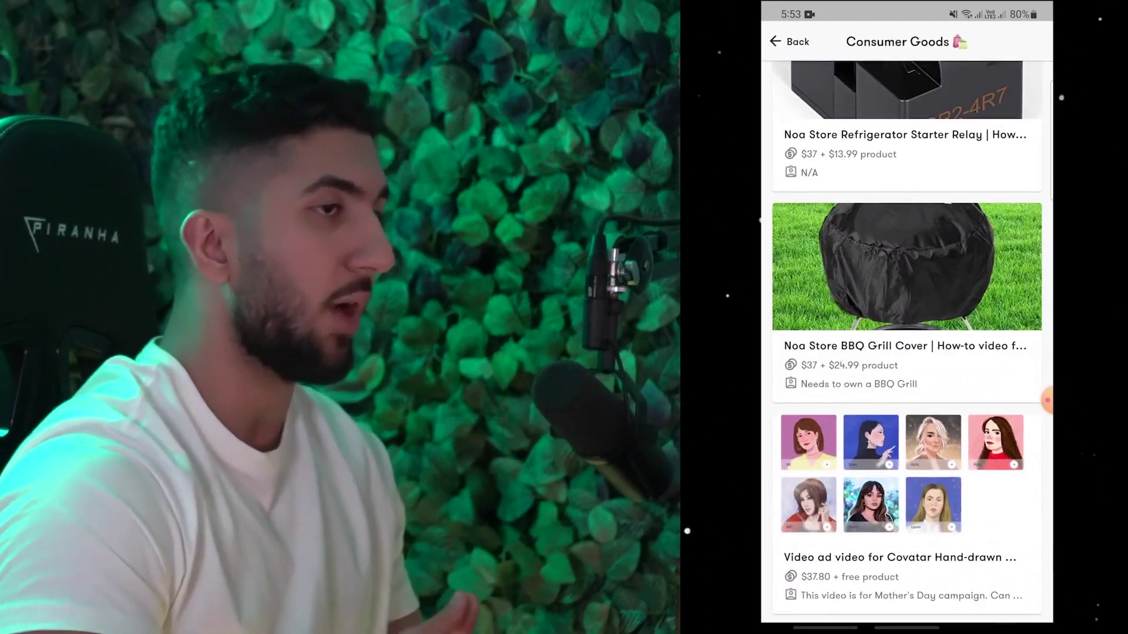
# - Leave the Consumer Goods list, check the creator's Earnings page and return to the offers by category
pyautogui.click(789, 41)
pyautogui.click(884, 603)
pyautogui.click(954, 603)
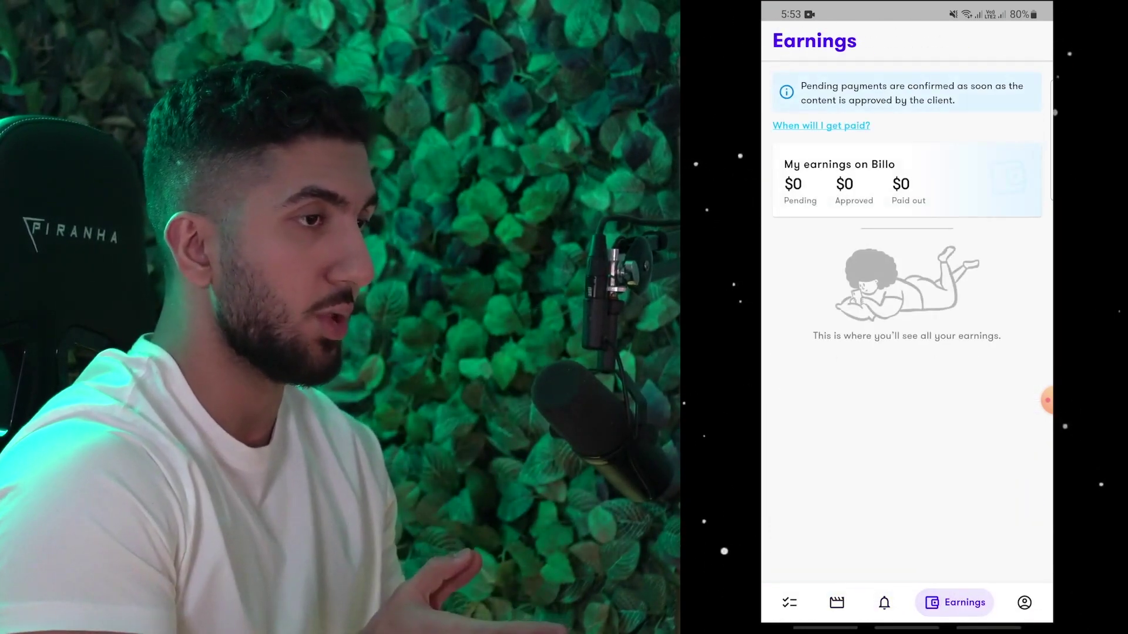
pyautogui.click(837, 602)
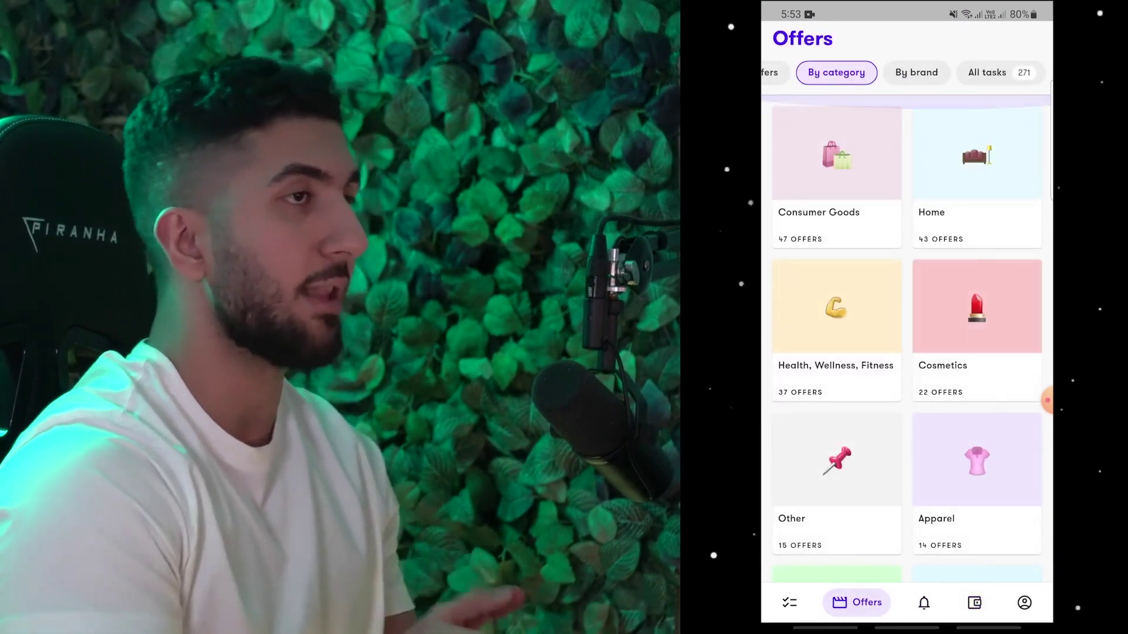
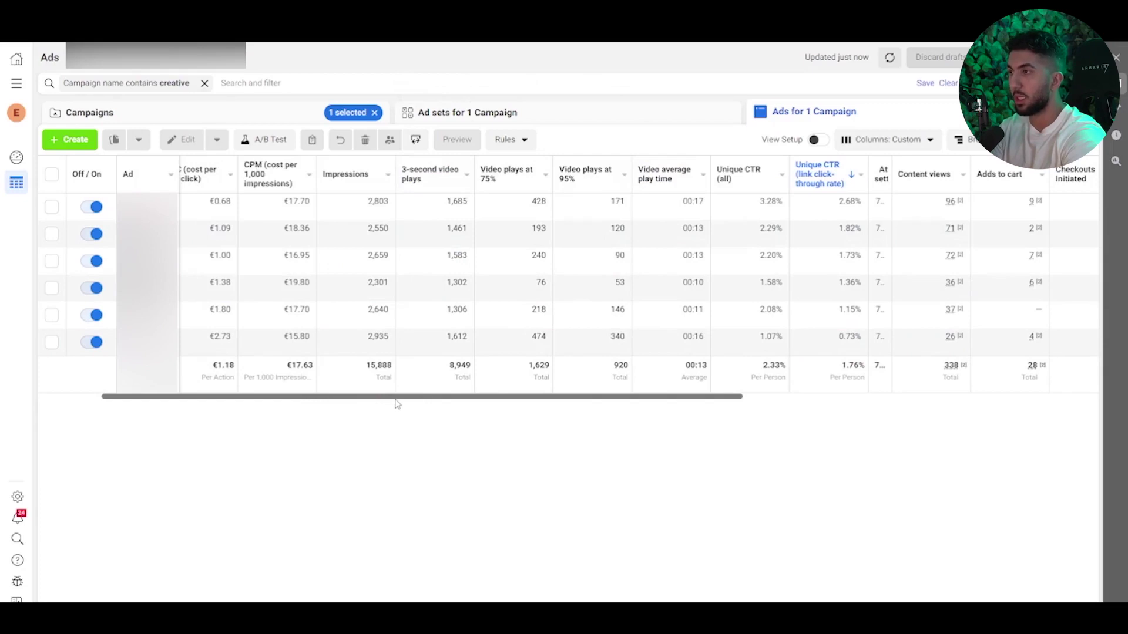
# - Switch to Meta Ads Manager and examine the cost, impressions, video play and click-through columns for the creative test campaign's ads
pyautogui.moveTo(406, 403); pyautogui.dragTo(409, 402)
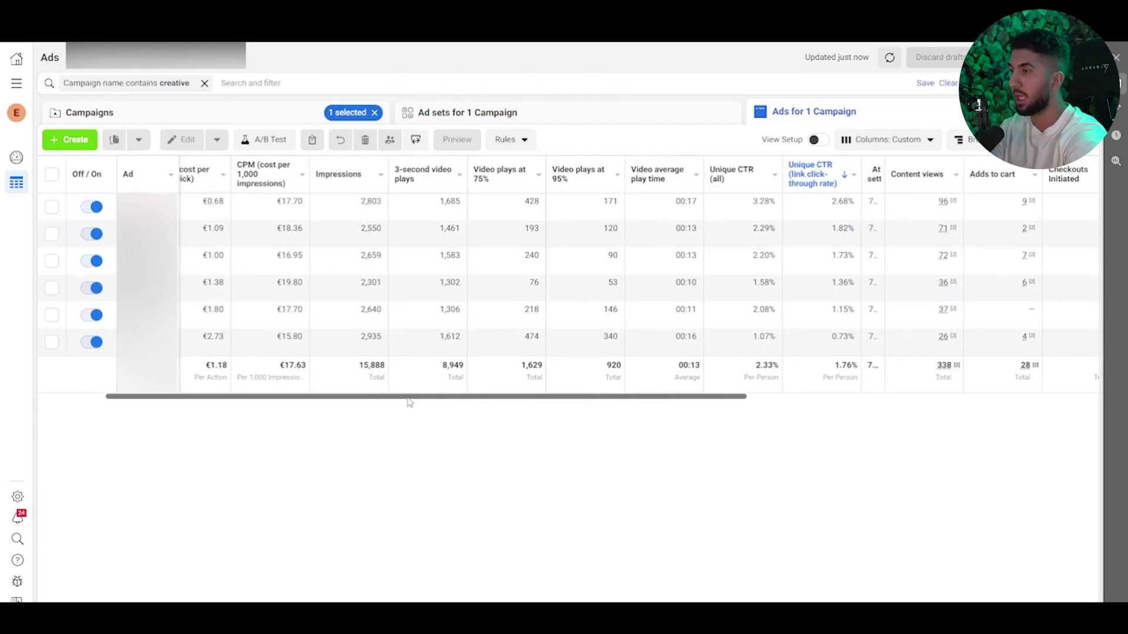
pyautogui.moveTo(409, 403); pyautogui.dragTo(405, 401)
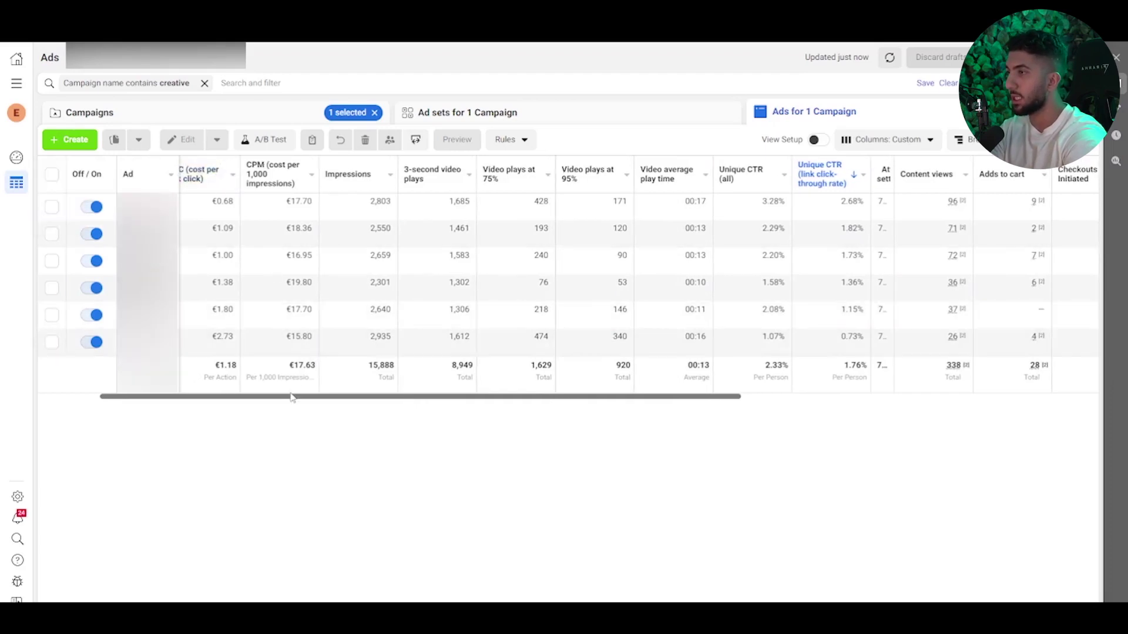
pyautogui.moveTo(280, 401); pyautogui.dragTo(259, 399)
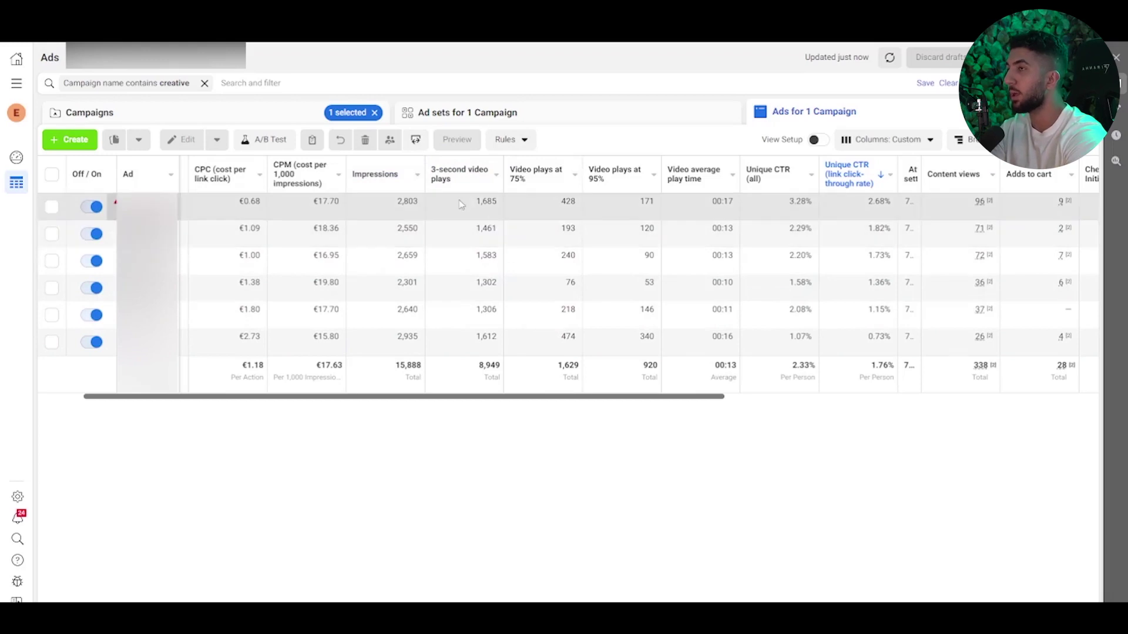
# - Compare the ads' 3-second and longer video plays, link click-through rates, adds to cart, checkouts and purchases, focusing on the top-ranked ad
pyautogui.moveTo(477, 201); pyautogui.dragTo(498, 201)
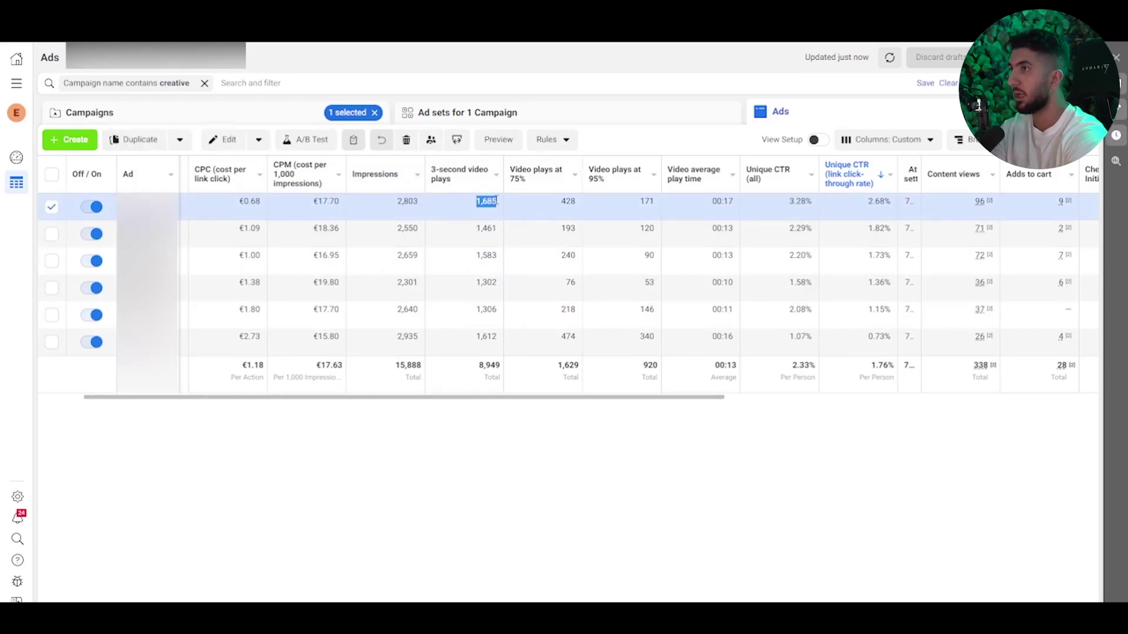
pyautogui.click(508, 456)
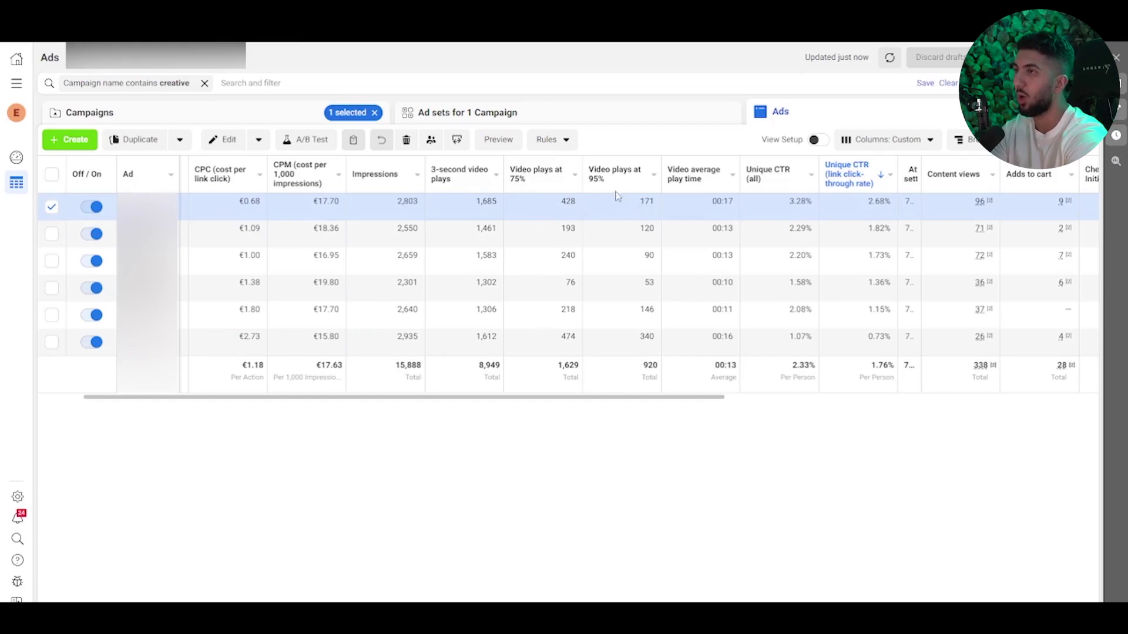
pyautogui.moveTo(607, 400); pyautogui.dragTo(681, 409)
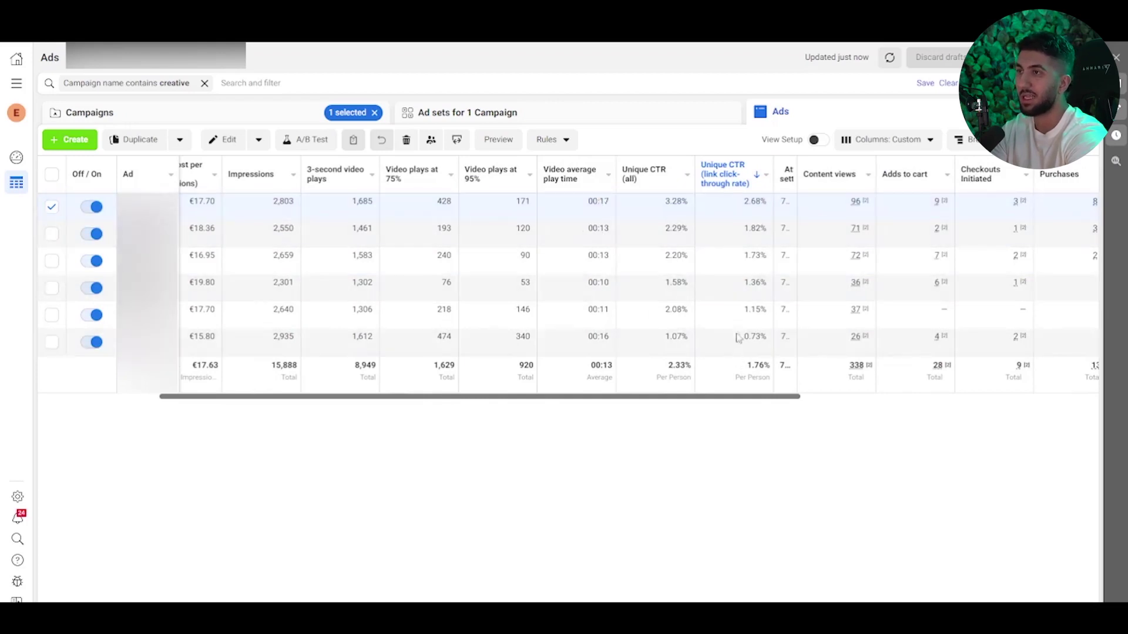
pyautogui.moveTo(724, 176)
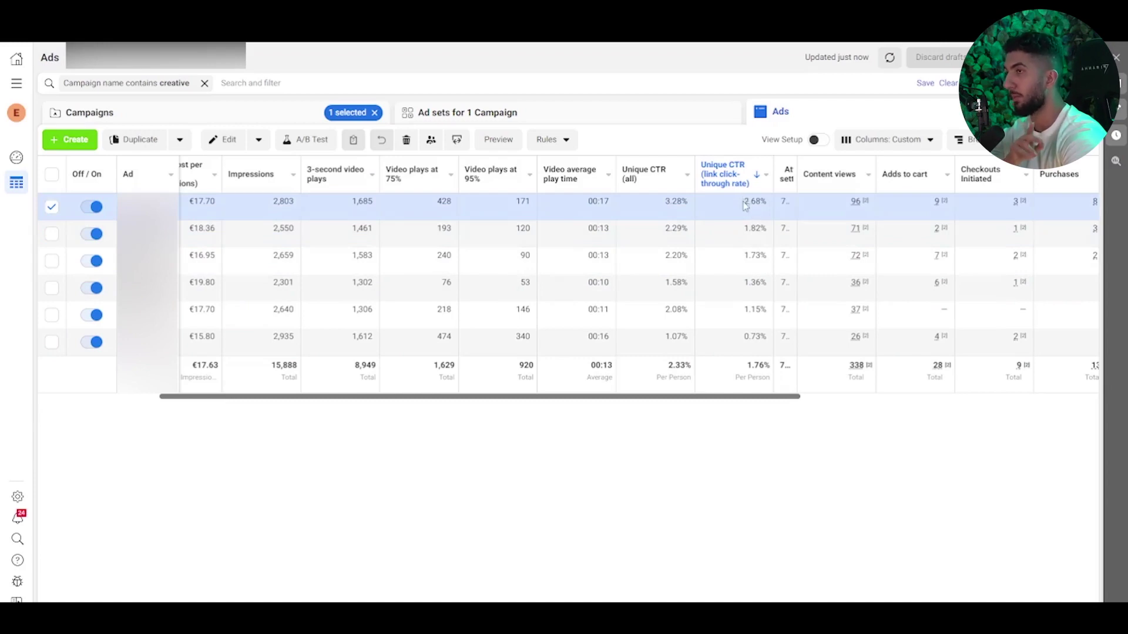
pyautogui.moveTo(744, 202); pyautogui.dragTo(768, 202)
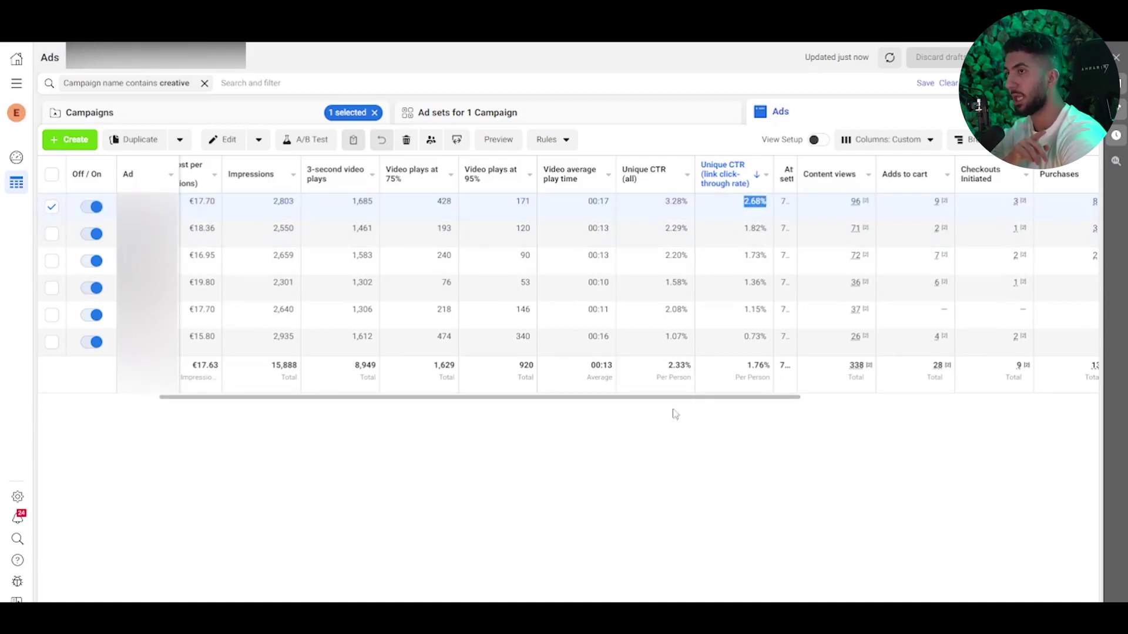
pyautogui.hscroll(3, 630, 407)
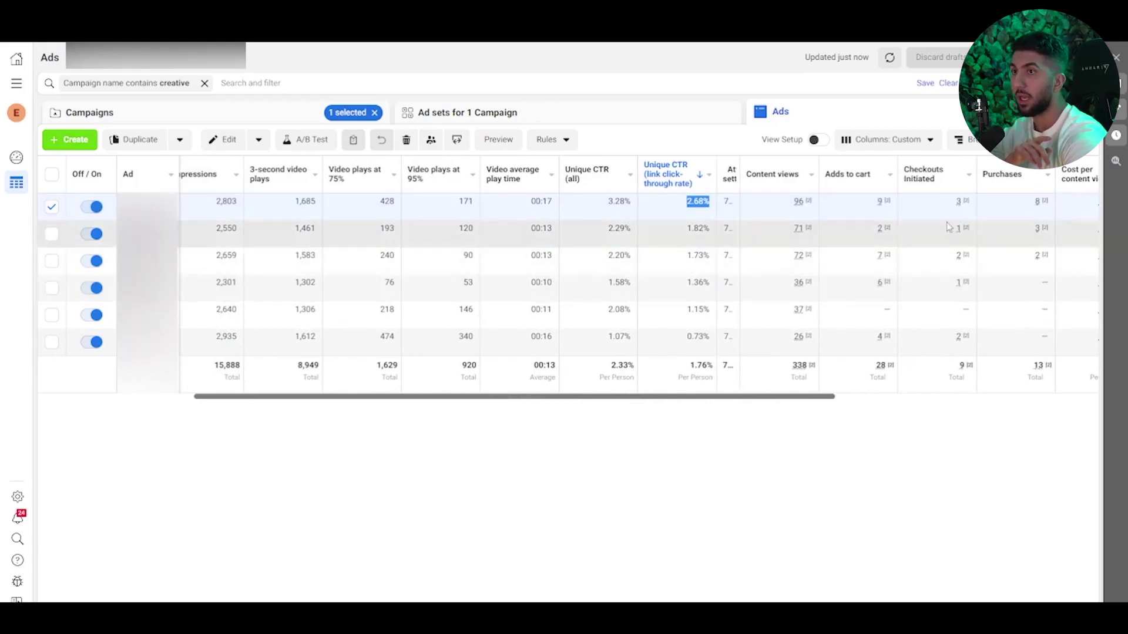
pyautogui.hscroll(2, 749, 406)
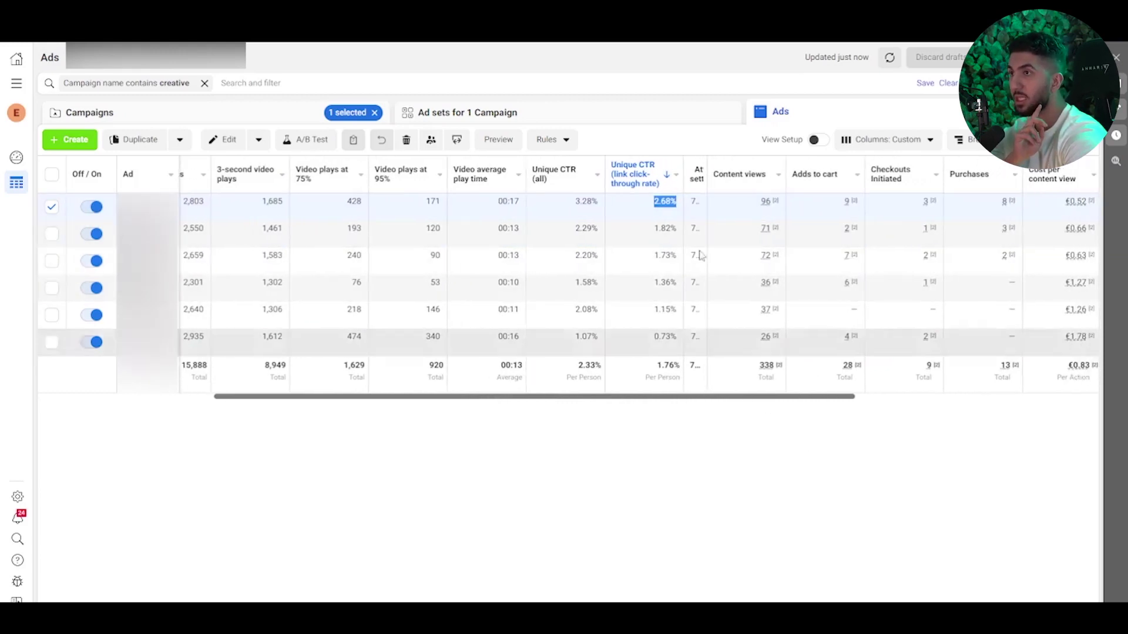
pyautogui.moveTo(999, 211)
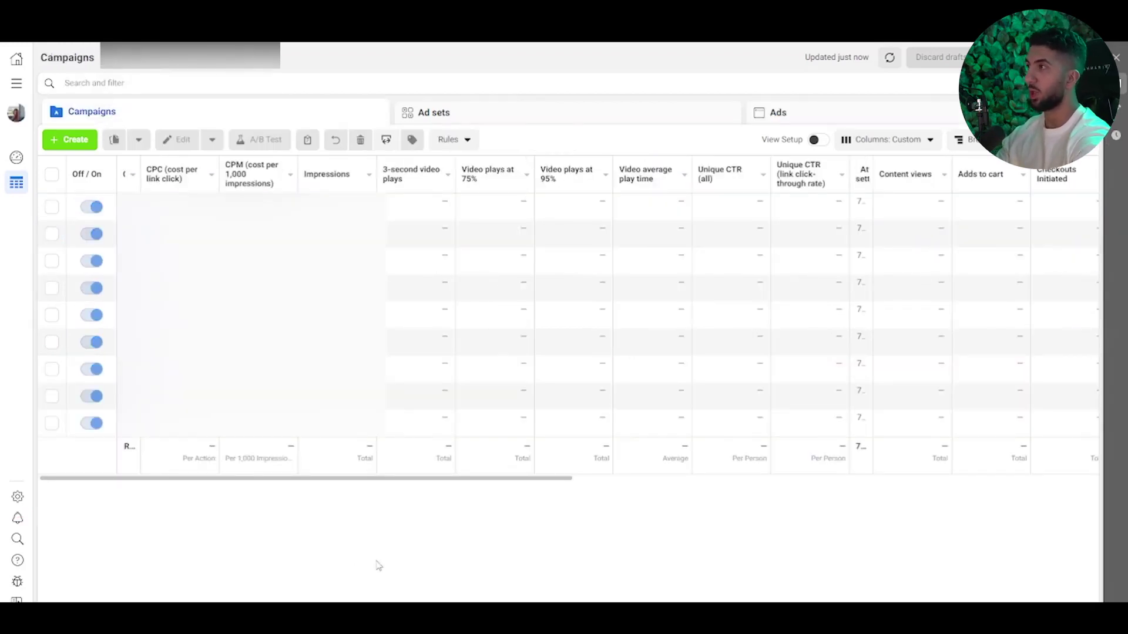
# - Create a new campaign with the Sales objective and name it "ABO - testing"
pyautogui.click(75, 141)
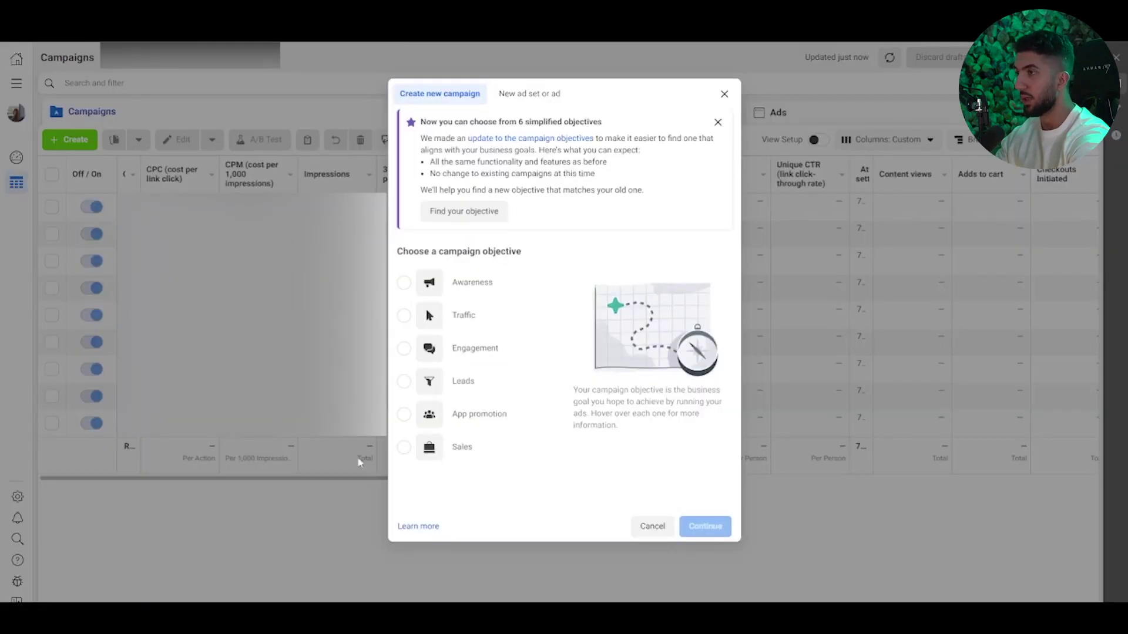
pyautogui.click(455, 461)
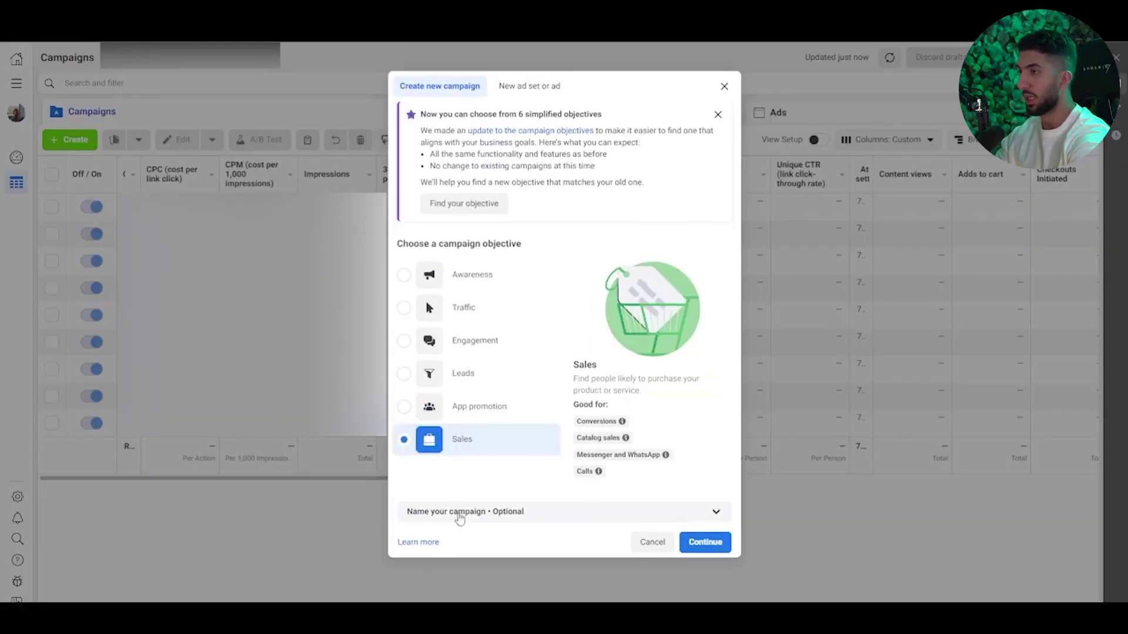
pyautogui.click(713, 541)
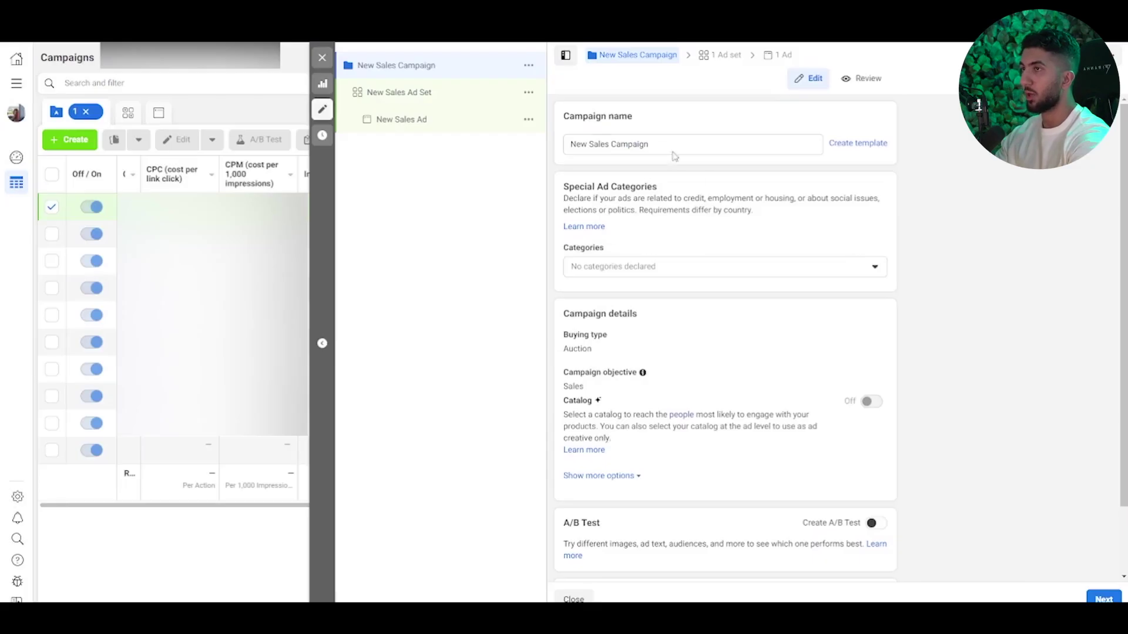
pyautogui.tripleClick(680, 144)
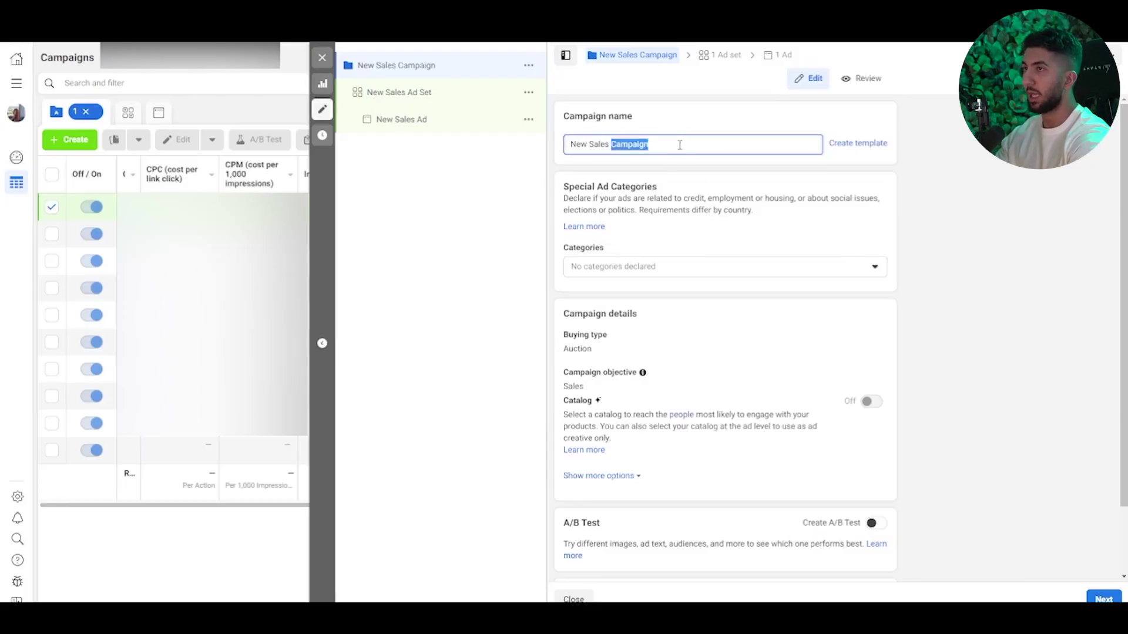
pyautogui.write('ABO - testing')
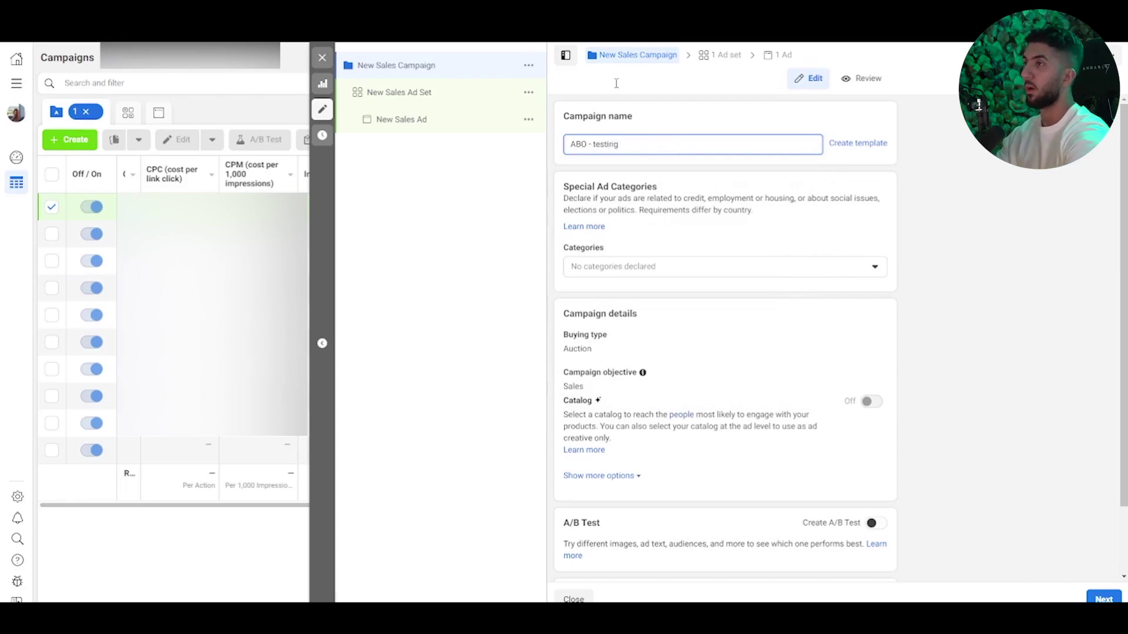
# - Open the new sales ad set and set its daily budget to $15.29
pyautogui.click(440, 101)
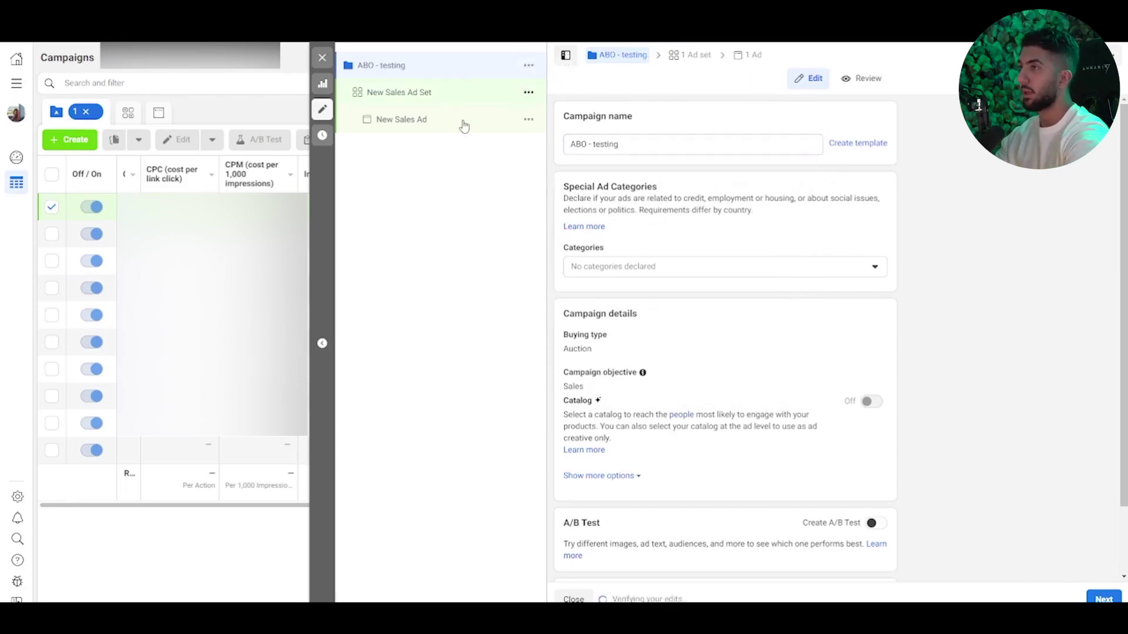
pyautogui.scroll(-4, 727, 303)
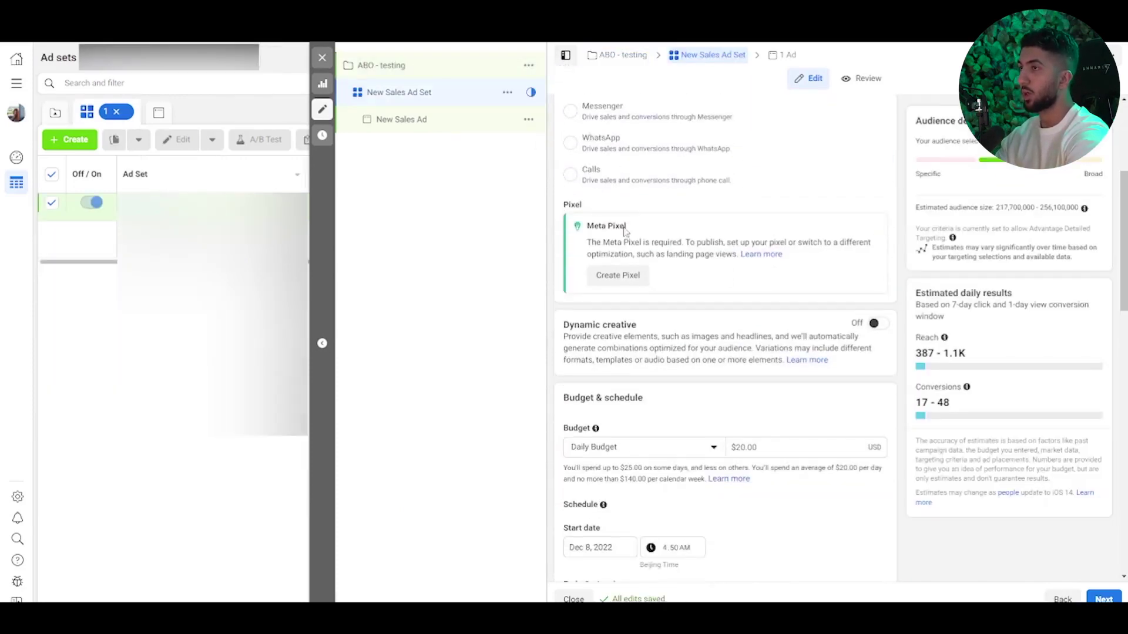
pyautogui.scroll(2, 676, 293)
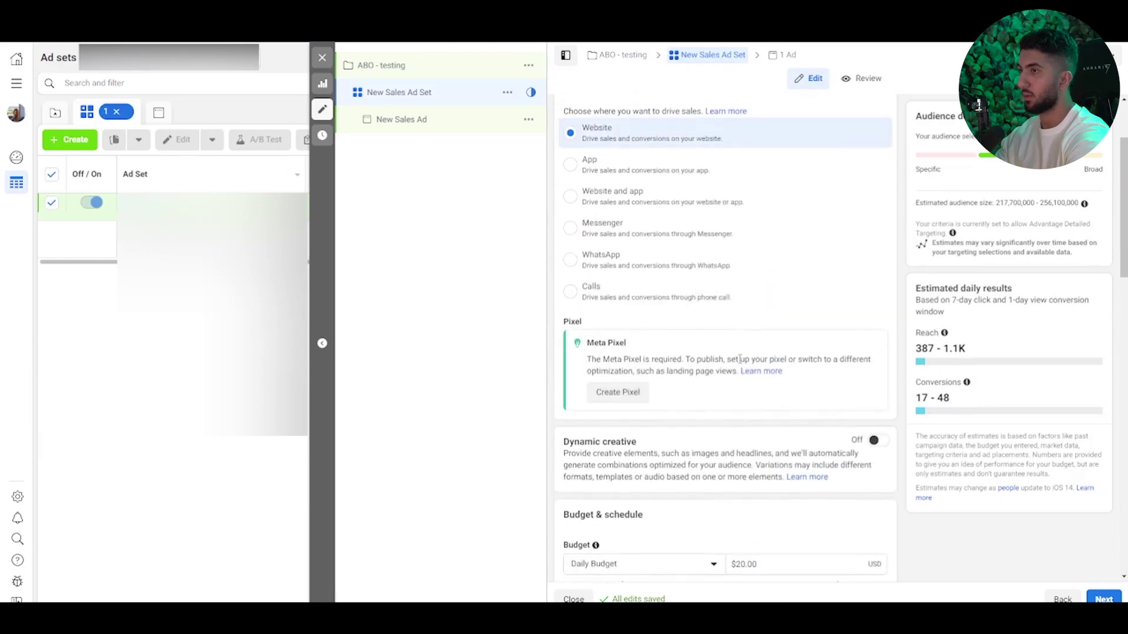
pyautogui.scroll(-1, 743, 355)
pyautogui.scroll(-2, 745, 360)
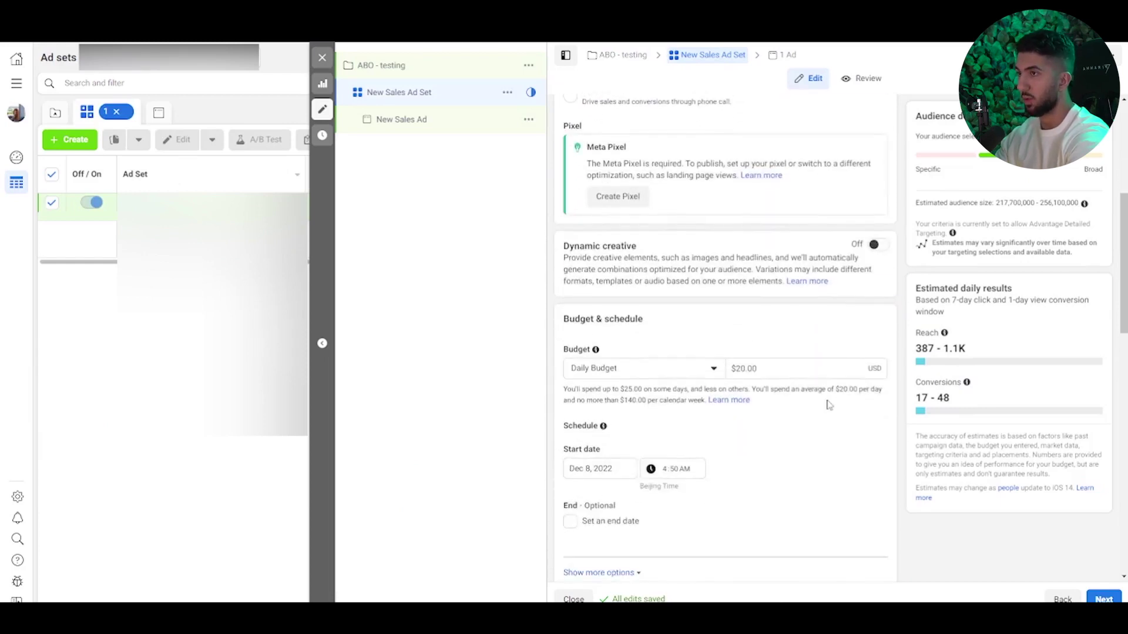
pyautogui.click(801, 368)
pyautogui.hotkey('ctrl', 'a')
pyautogui.write('15.29')
pyautogui.click(737, 345)
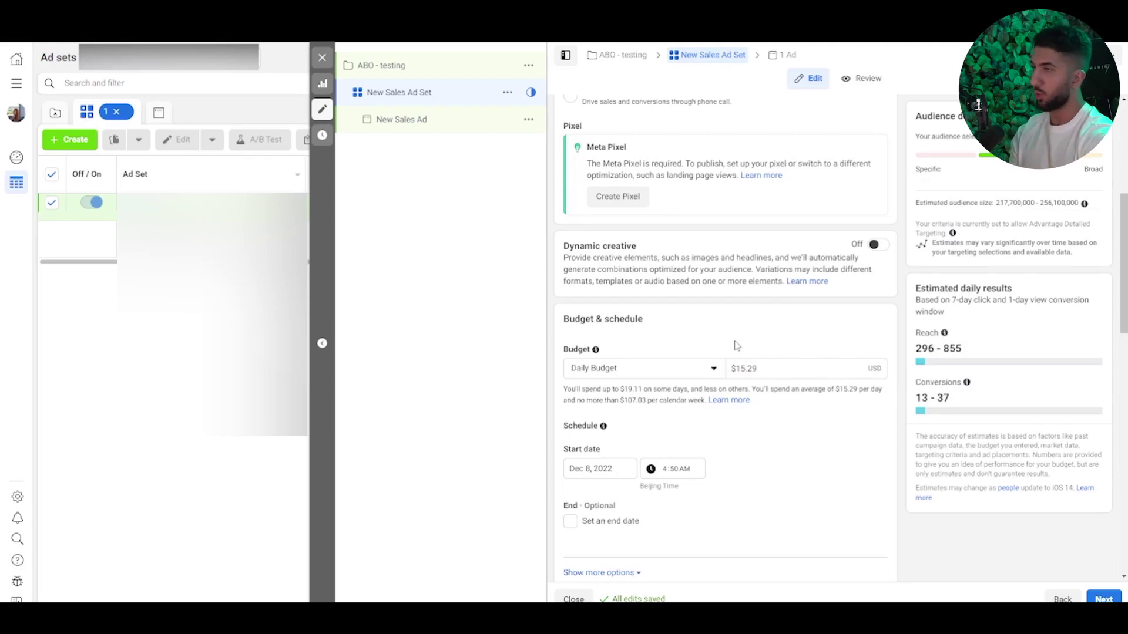
# - Set the ad set's start date to December 9, 2022 and the start time's hour to 3 AM
pyautogui.scroll(-2, 699, 342)
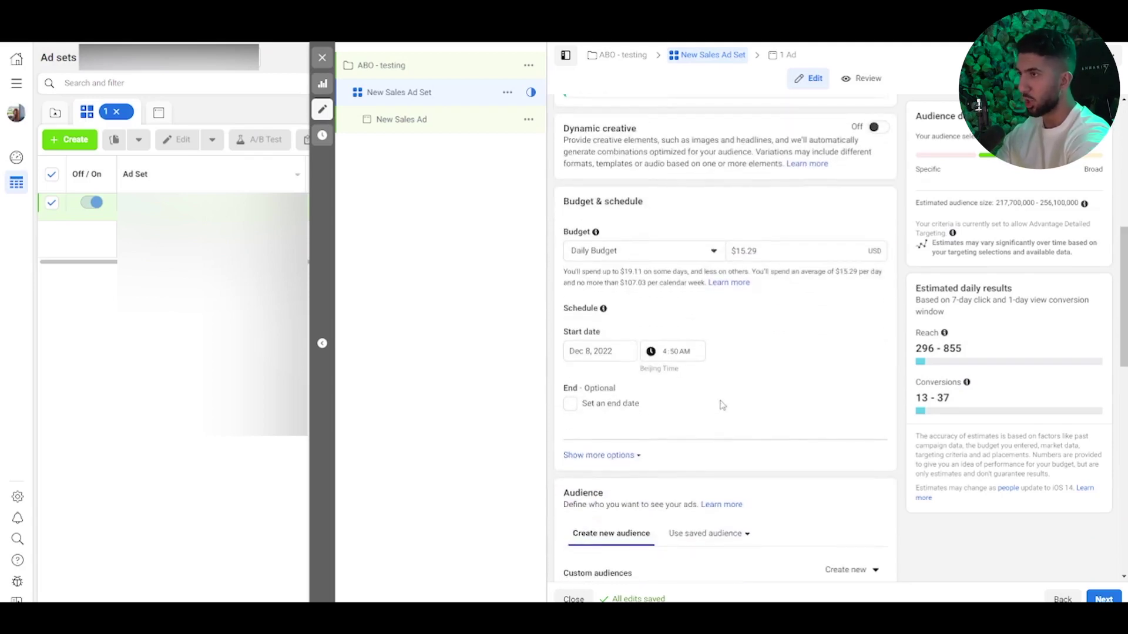
pyautogui.click(629, 355)
pyautogui.click(671, 421)
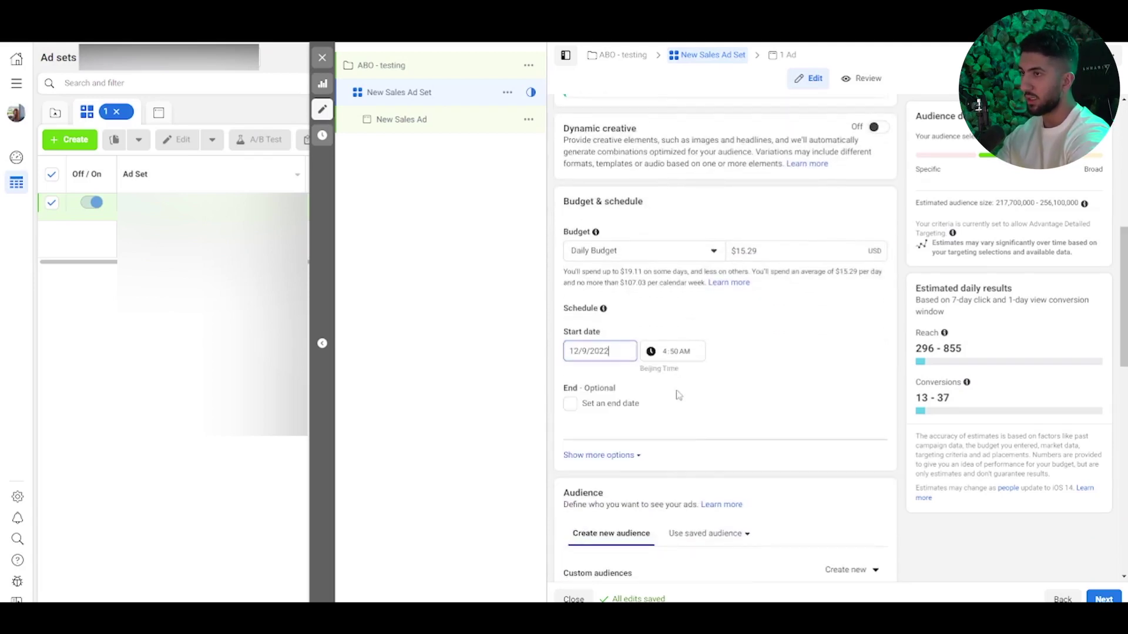
pyautogui.click(667, 358)
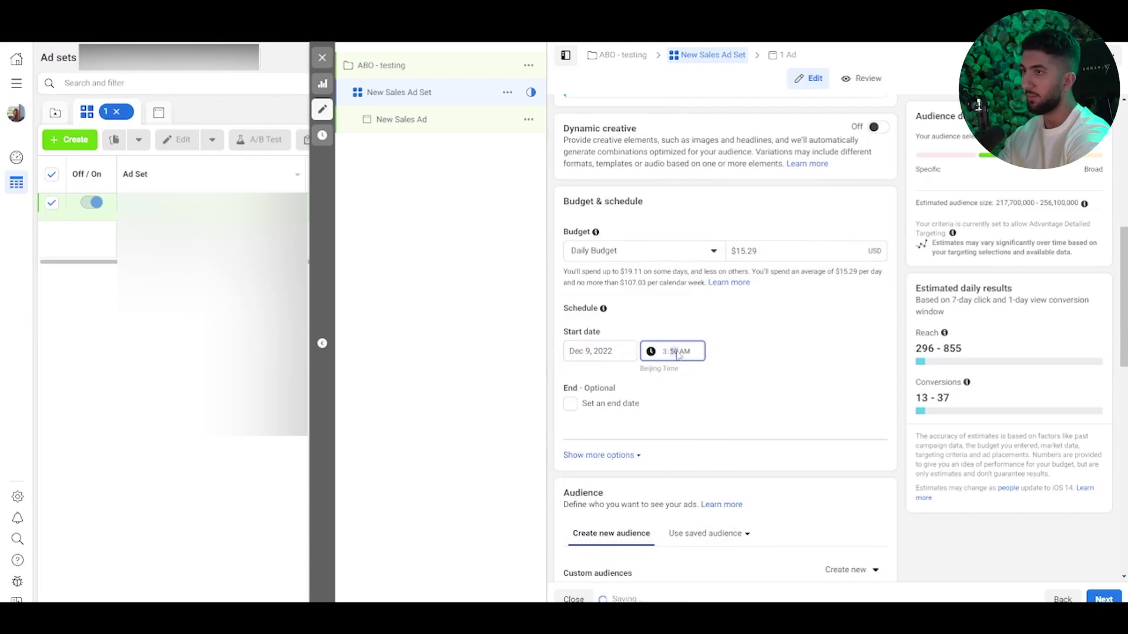
# - Replace the United States with Sweden as the audience location
pyautogui.scroll(-8, 821, 174)
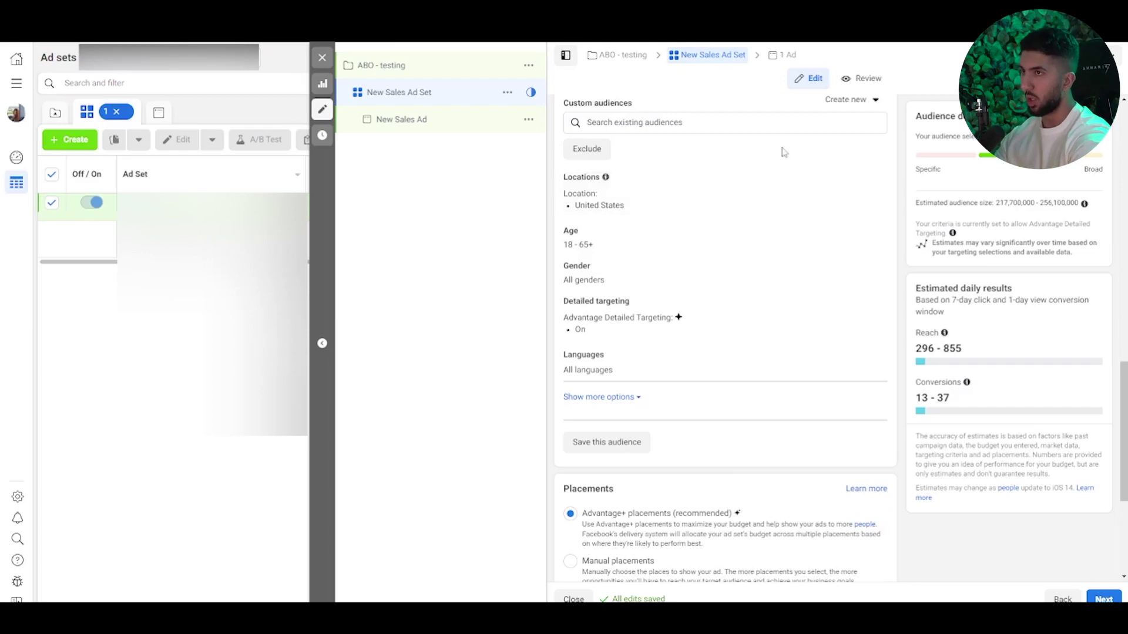
pyautogui.click(871, 180)
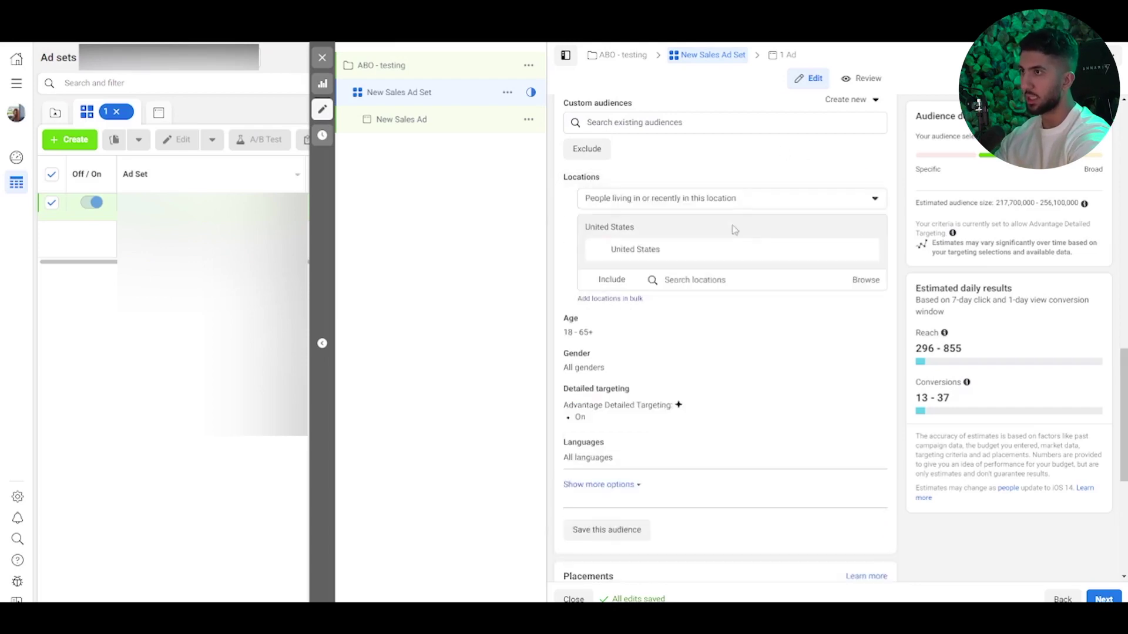
pyautogui.click(869, 250)
pyautogui.click(693, 280)
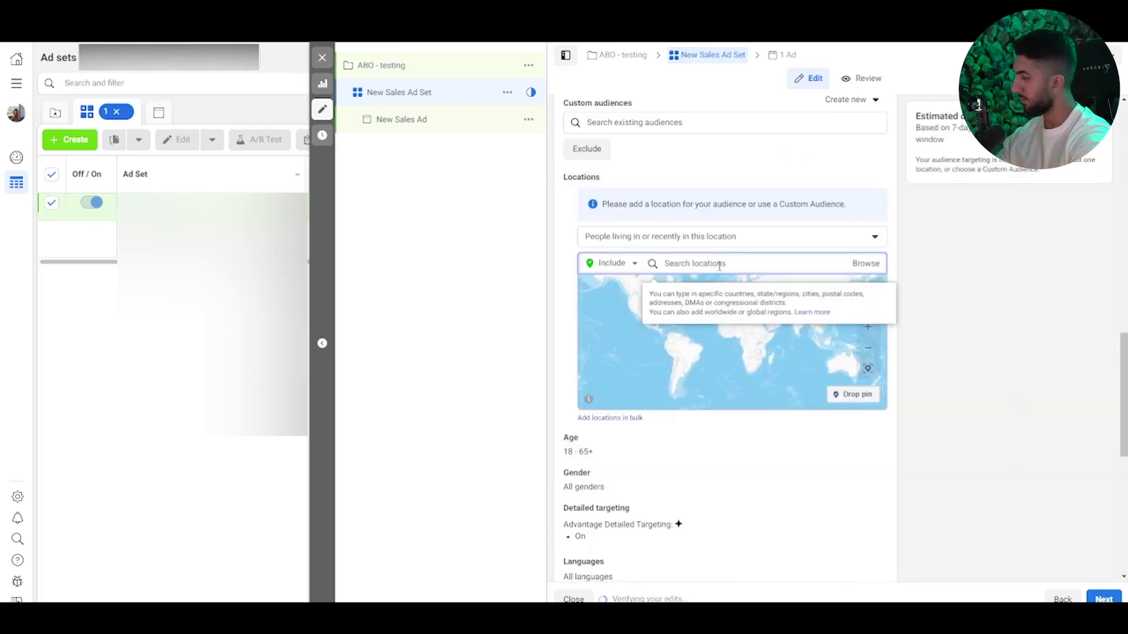
# - Turn off Advantage Detailed Targeting for the audience and restrict its language to Swedish
pyautogui.scroll(-3, 737, 513)
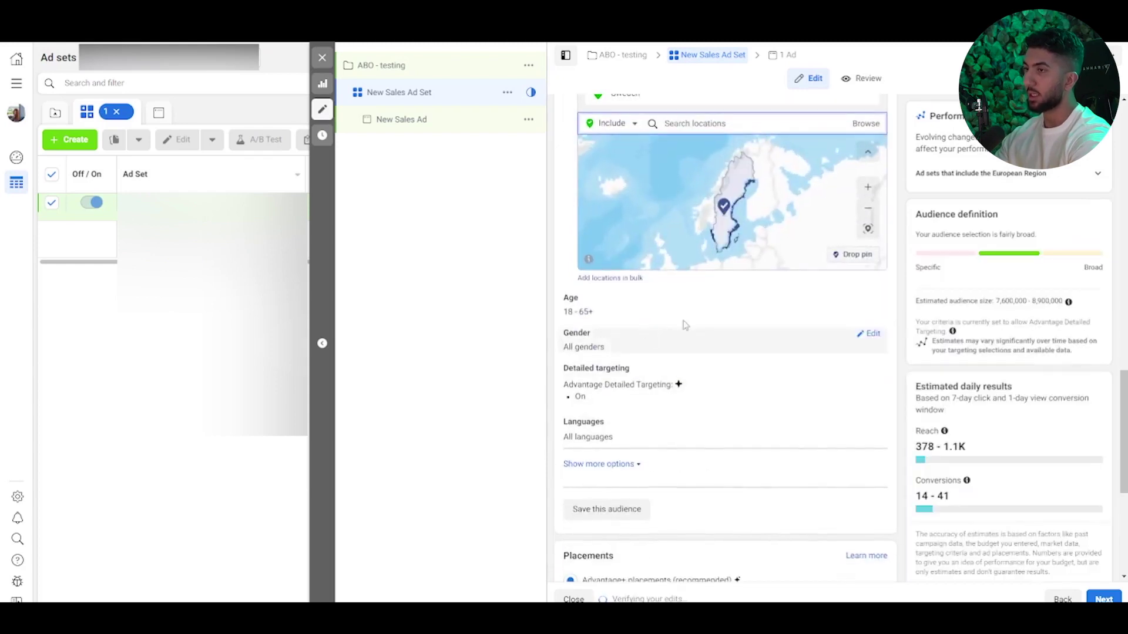
pyautogui.click(870, 372)
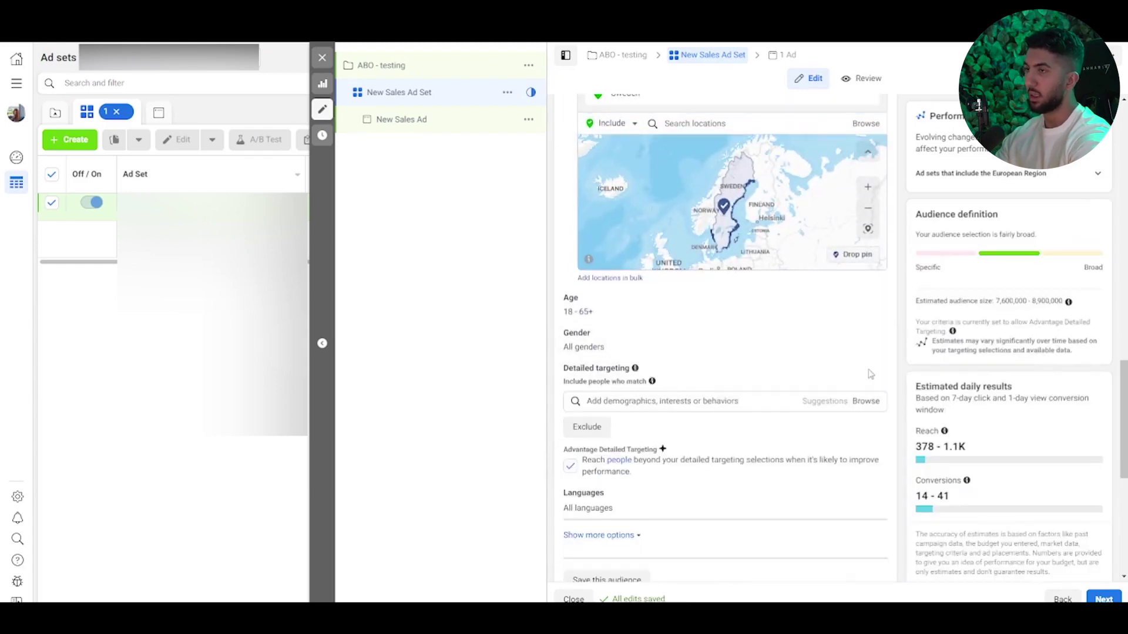
pyautogui.scroll(-1, 573, 402)
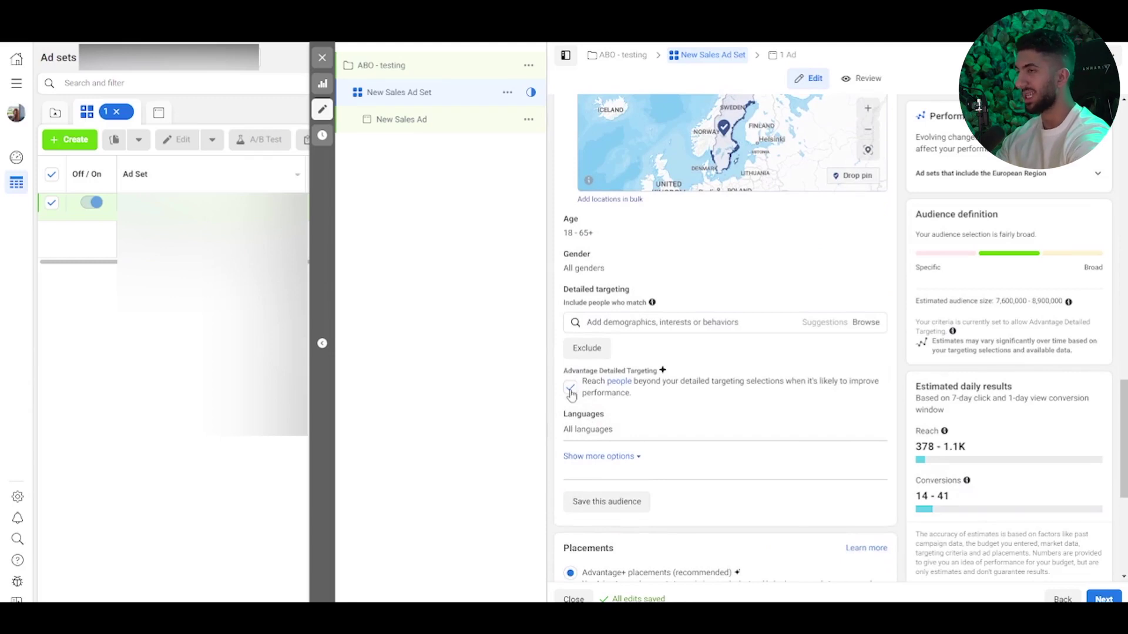
pyautogui.click(569, 390)
pyautogui.click(875, 429)
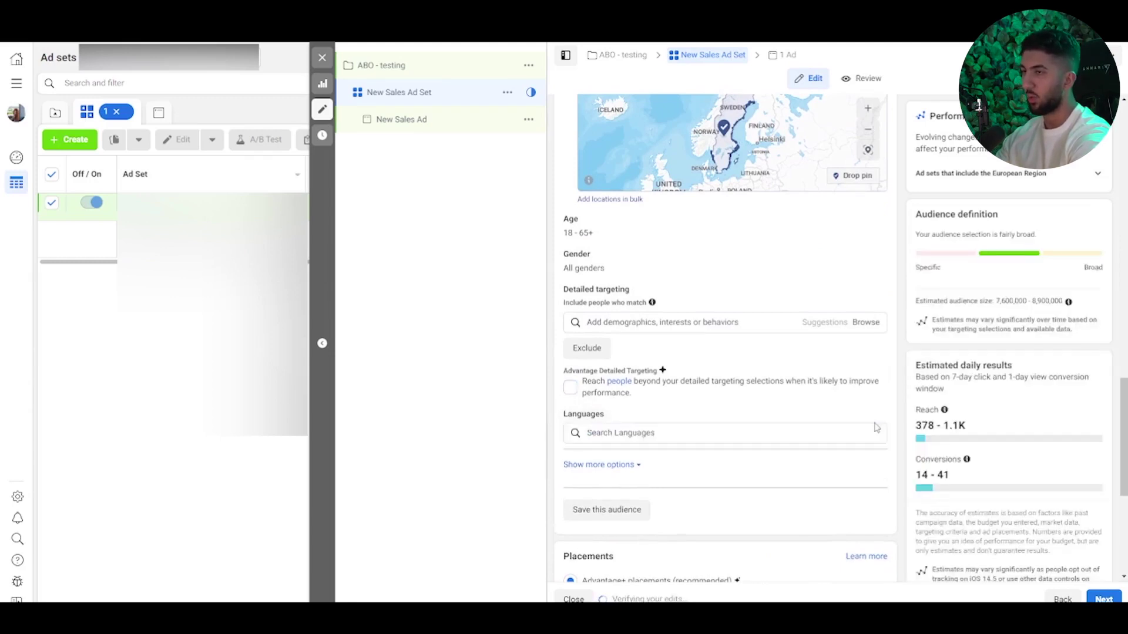
pyautogui.scroll(-1, 675, 398)
pyautogui.click(655, 357)
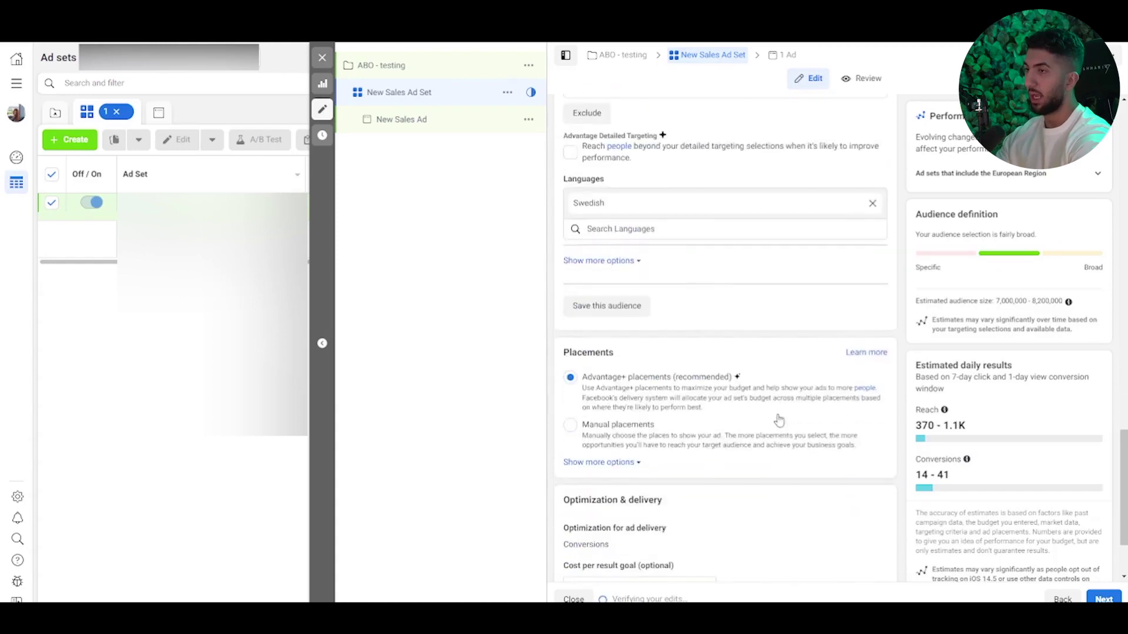
# - Switch the ad set to manual placements and limit the devices to Mobile by excluding Desktop
pyautogui.click(729, 436)
pyautogui.scroll(-3, 713, 395)
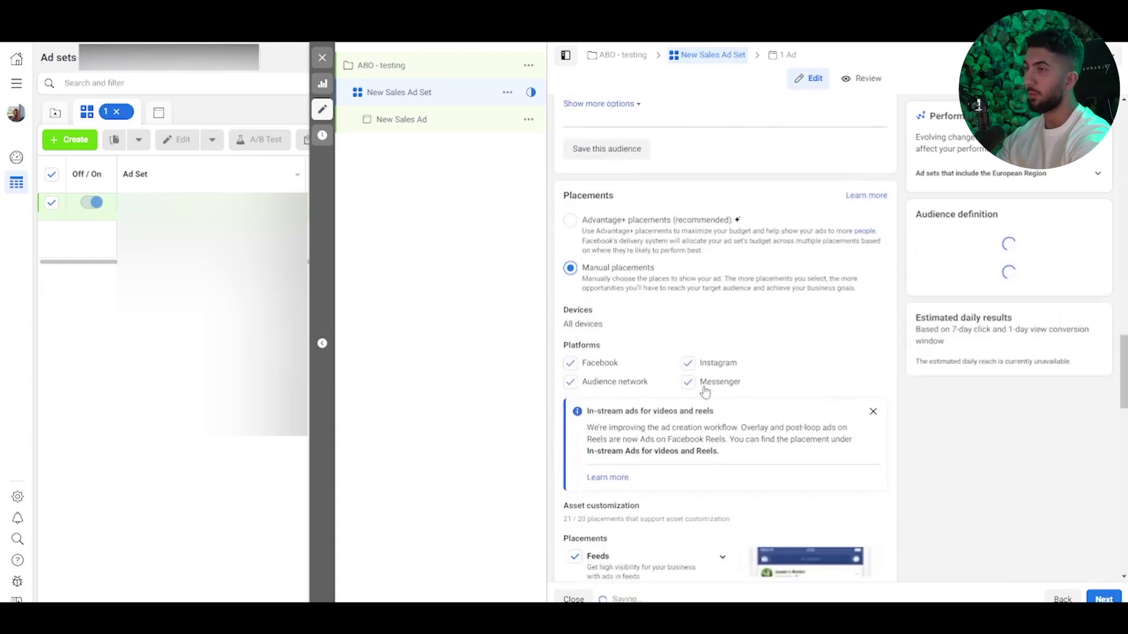
pyautogui.click(751, 328)
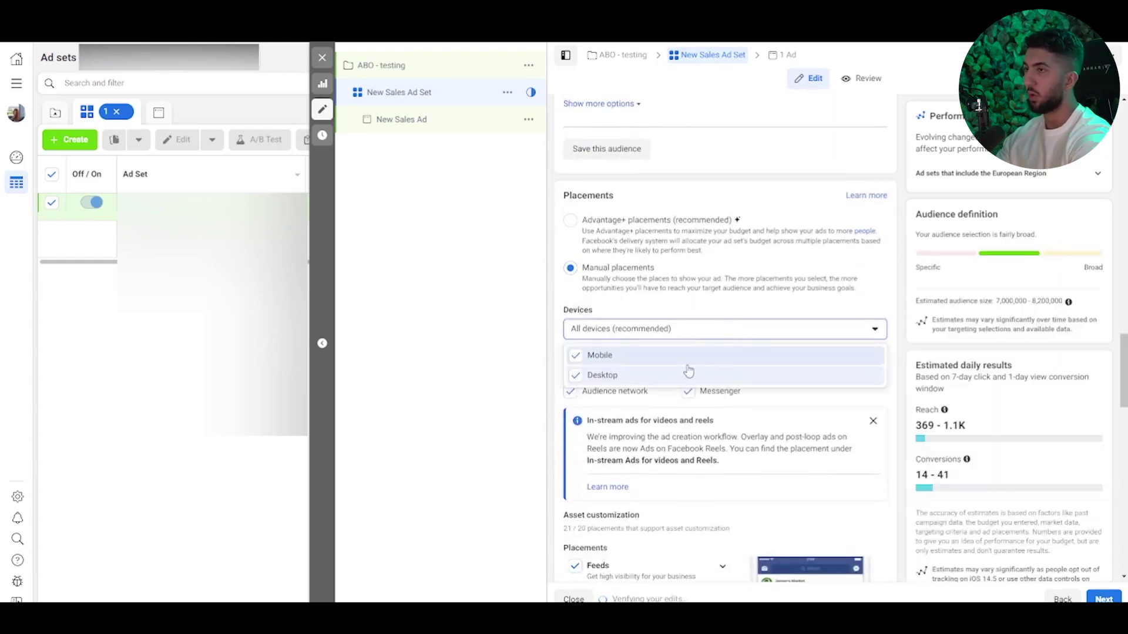
pyautogui.click(687, 376)
pyautogui.click(751, 340)
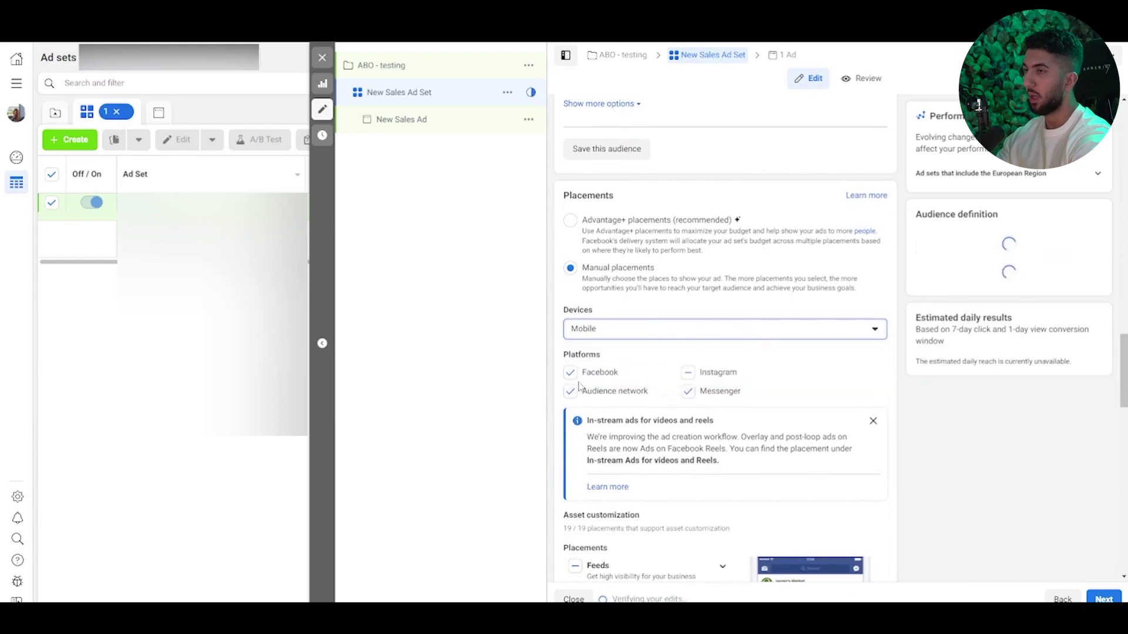
# - Clear the Facebook, Audience network and Instagram platforms, reduce Messenger to its inbox, and select the Facebook Feed placement
pyautogui.click(570, 372)
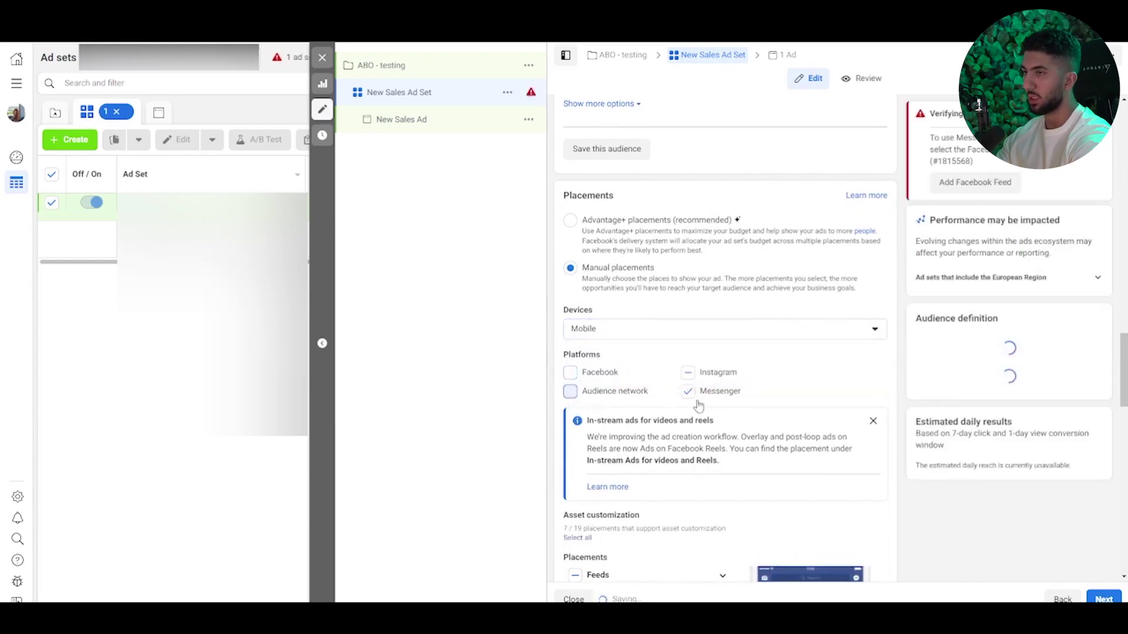
pyautogui.click(688, 374)
pyautogui.click(688, 373)
pyautogui.scroll(-4, 688, 376)
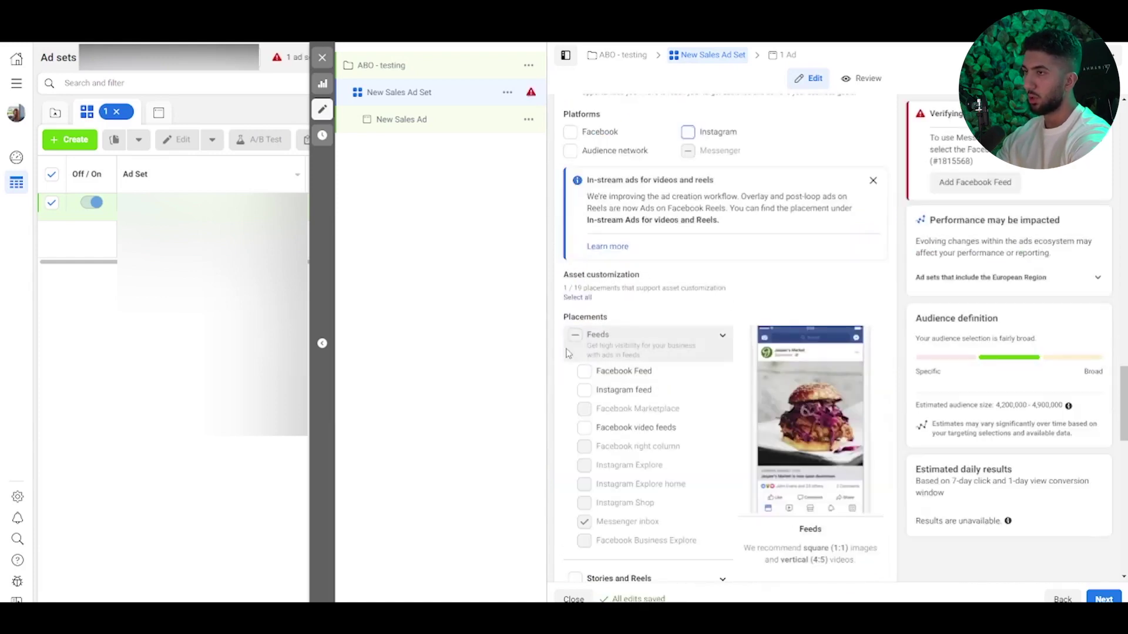
pyautogui.click(585, 373)
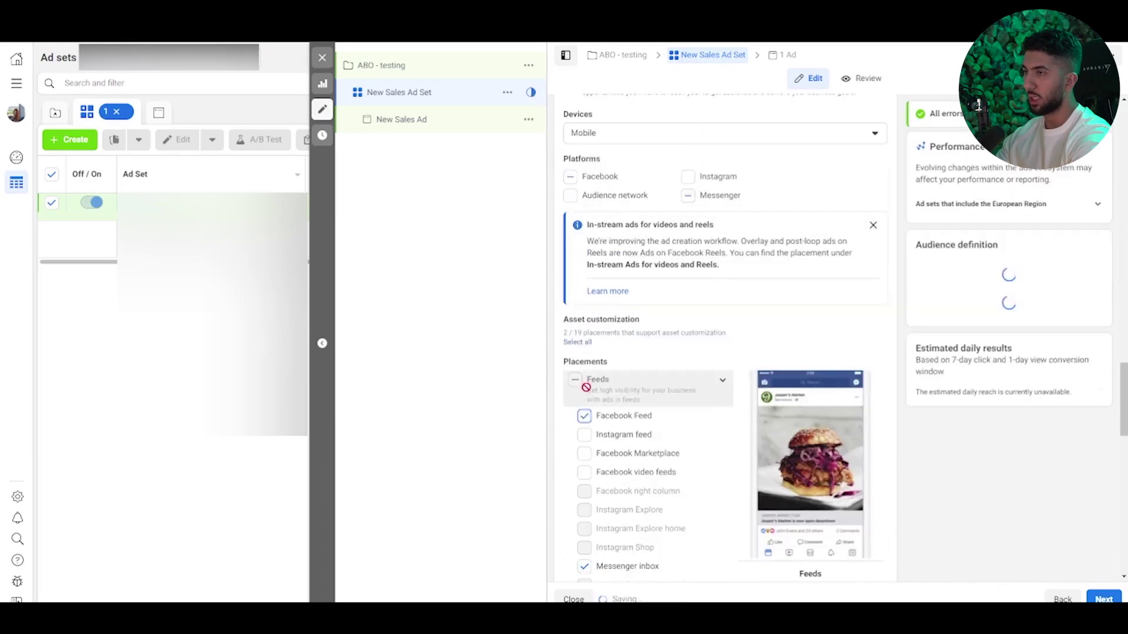
# - Add the Instagram feed placement and exclude the Messenger platform from the ad set
pyautogui.click(584, 391)
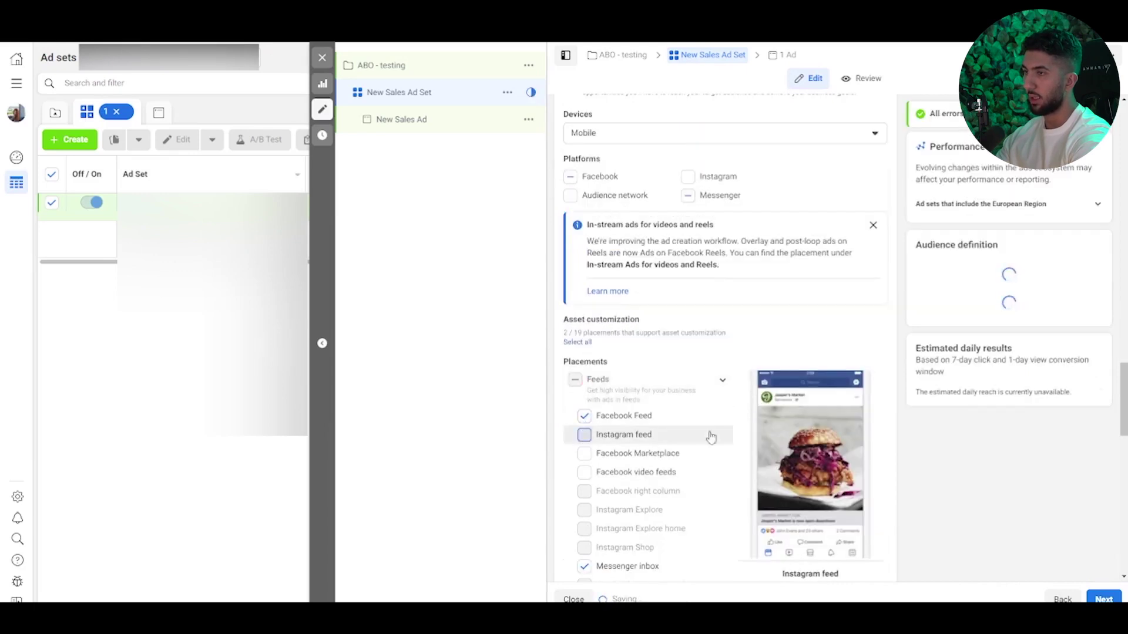
pyautogui.click(688, 195)
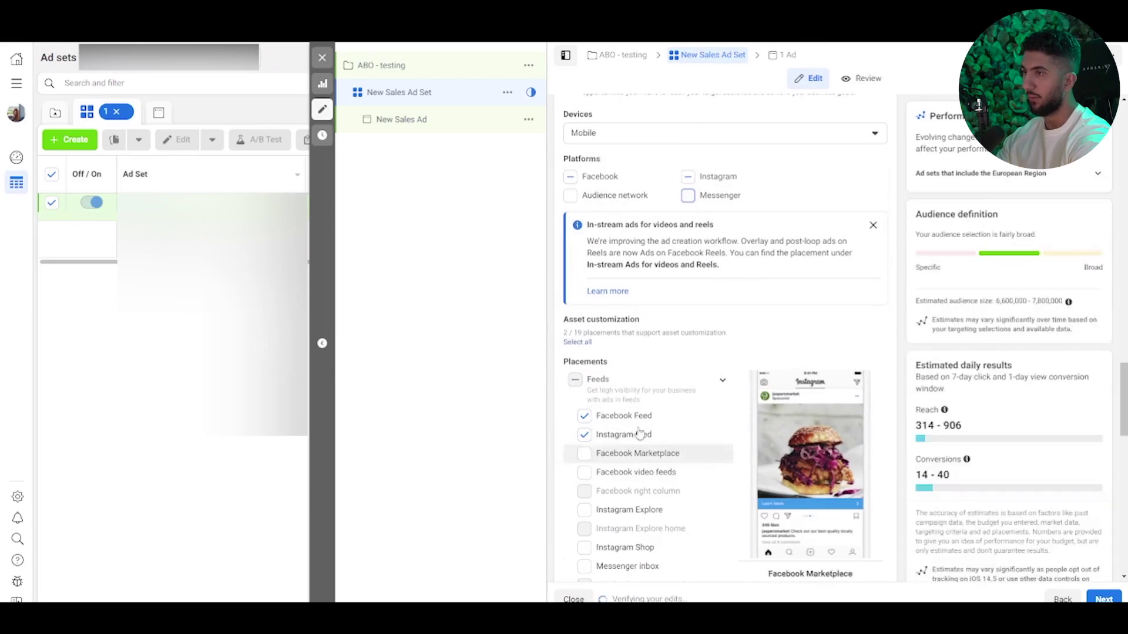
# - Expand the additional placement options and limit mobile device delivery to only when connected to Wi-Fi
pyautogui.scroll(-10, 705, 415)
pyautogui.scroll(-5, 697, 418)
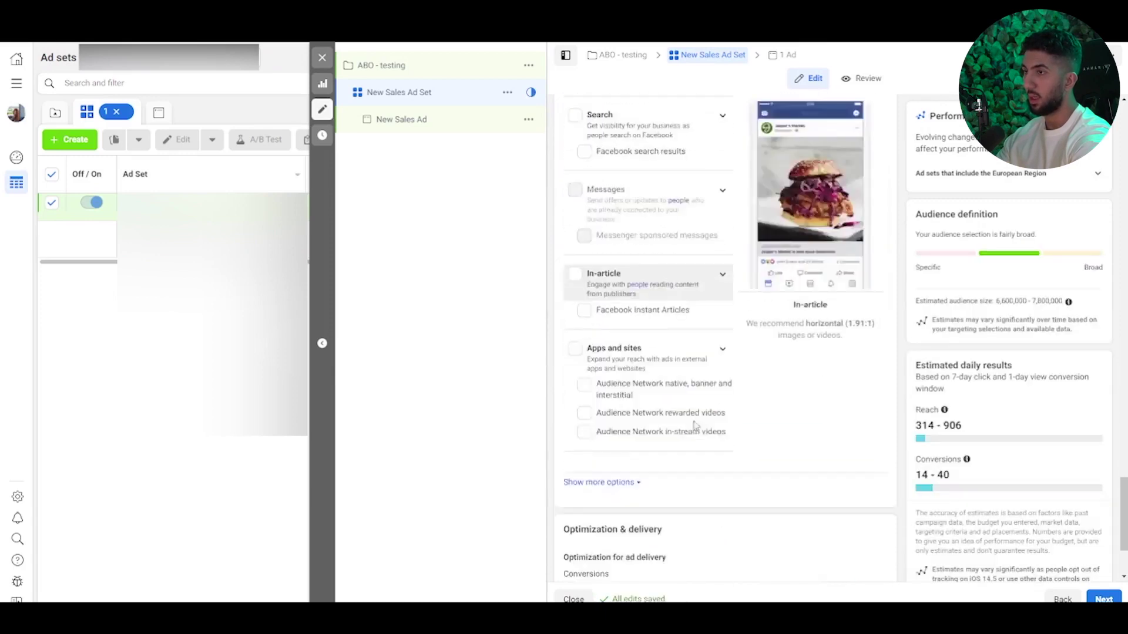
pyautogui.click(589, 345)
pyautogui.scroll(-1, 646, 355)
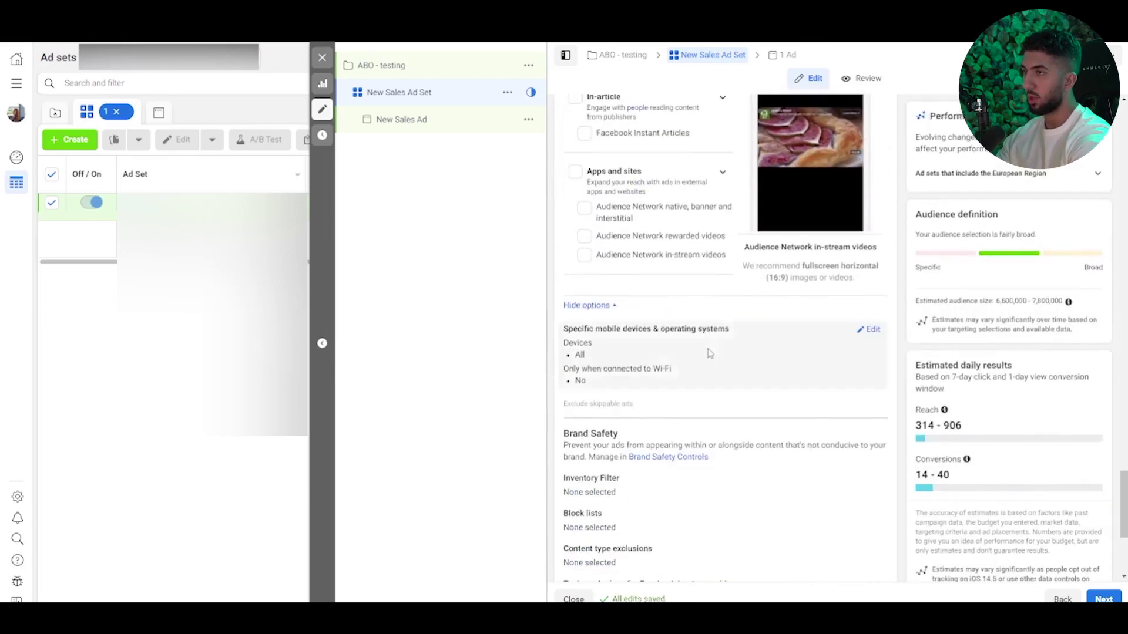
pyautogui.click(874, 331)
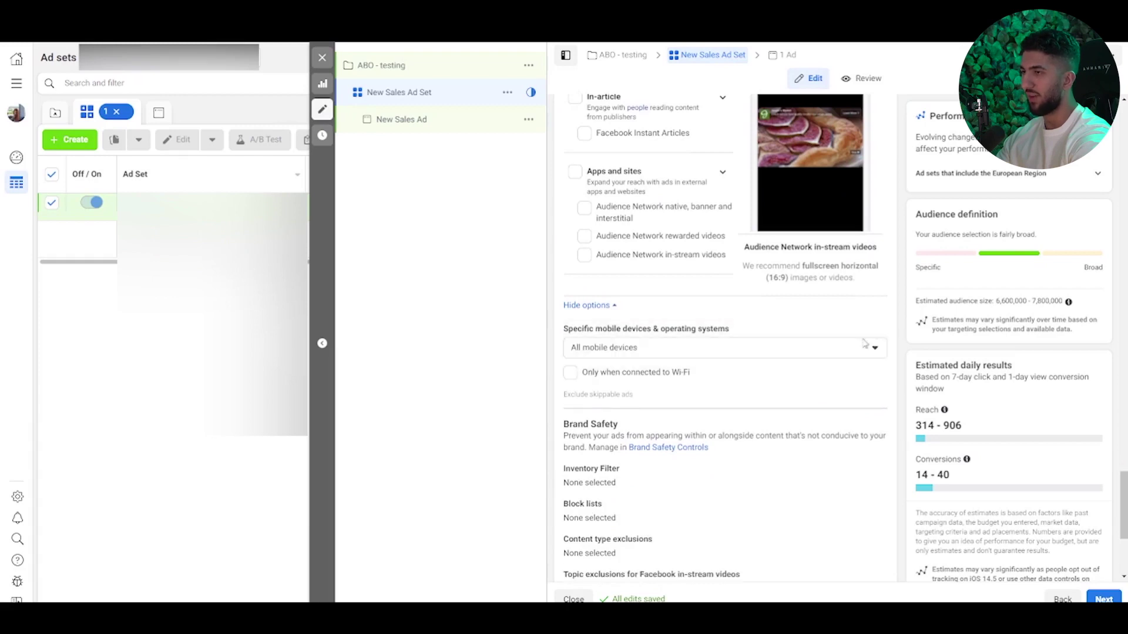
pyautogui.click(587, 376)
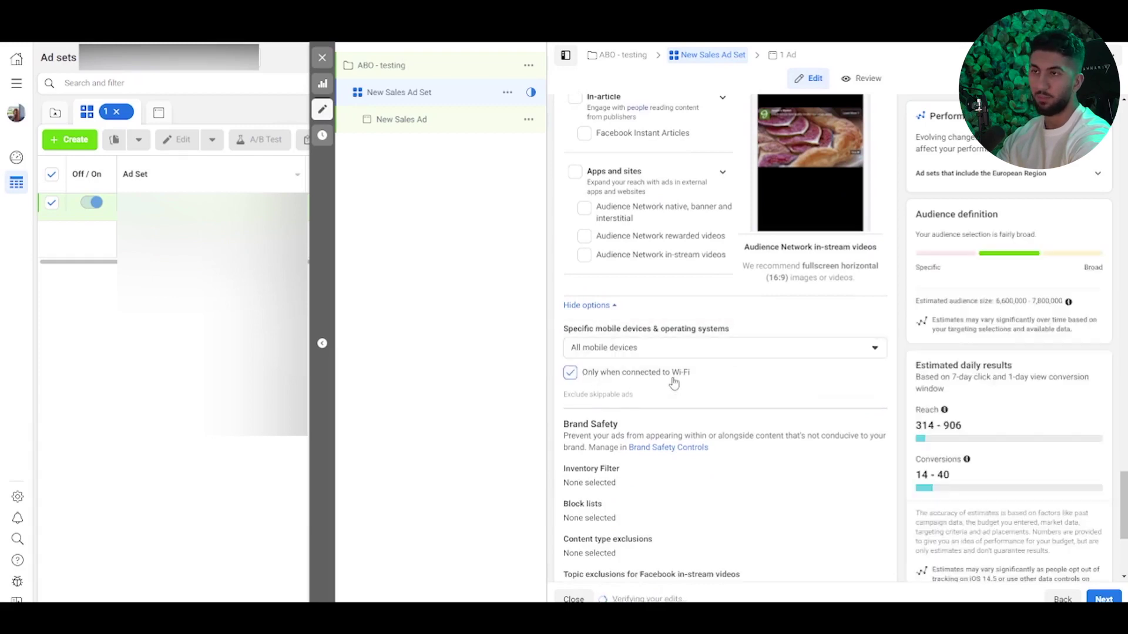
pyautogui.scroll(-3, 722, 386)
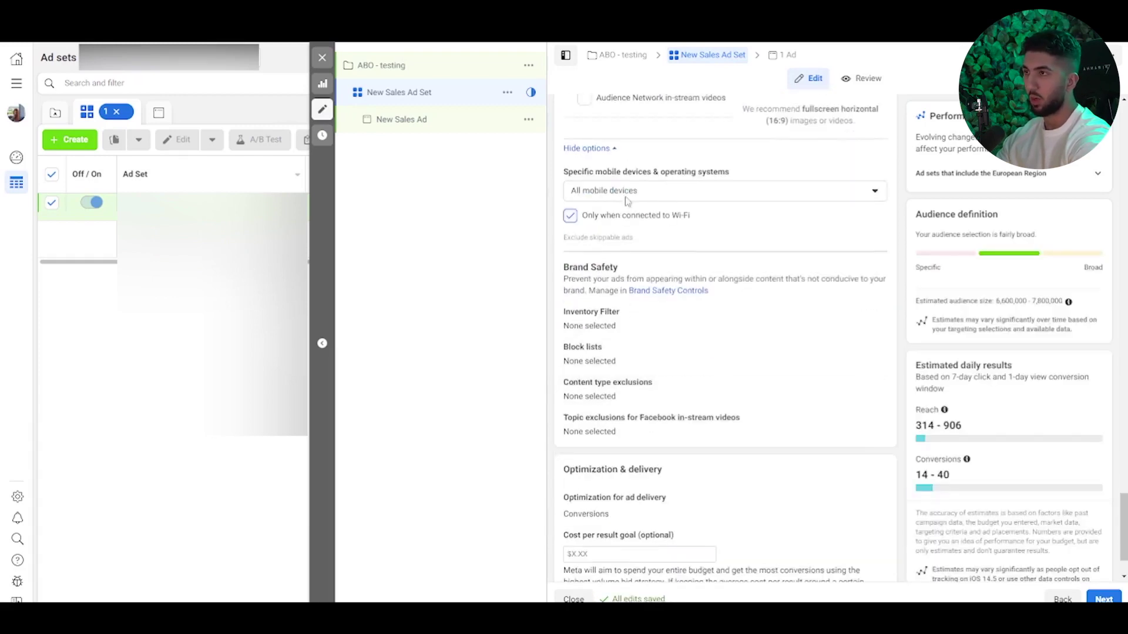
pyautogui.scroll(2, 675, 238)
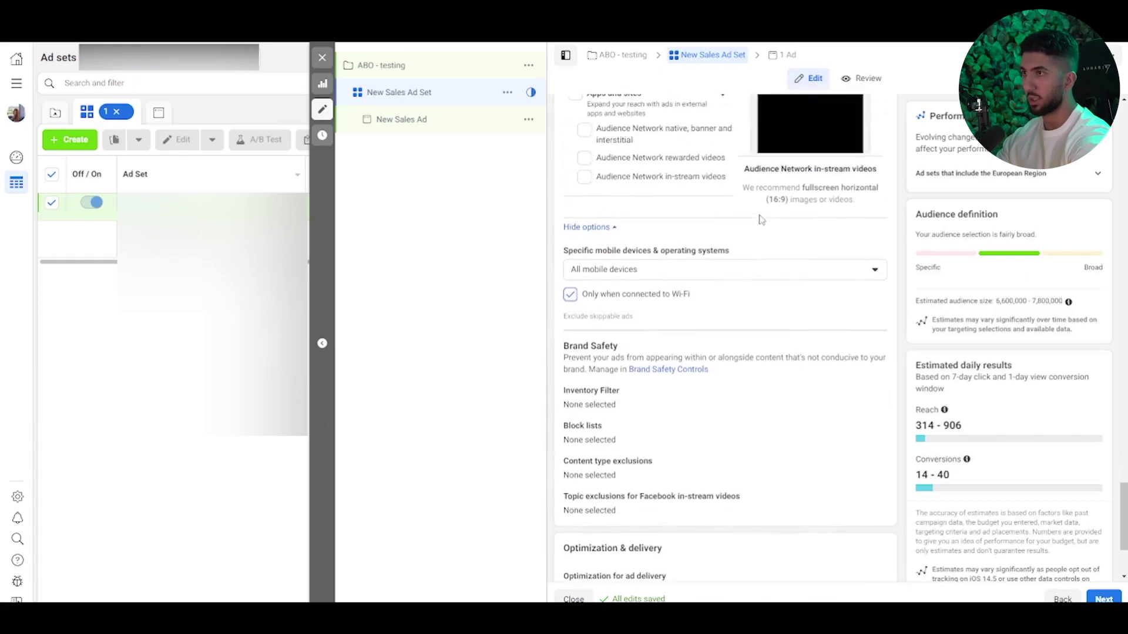
pyautogui.scroll(-3, 723, 219)
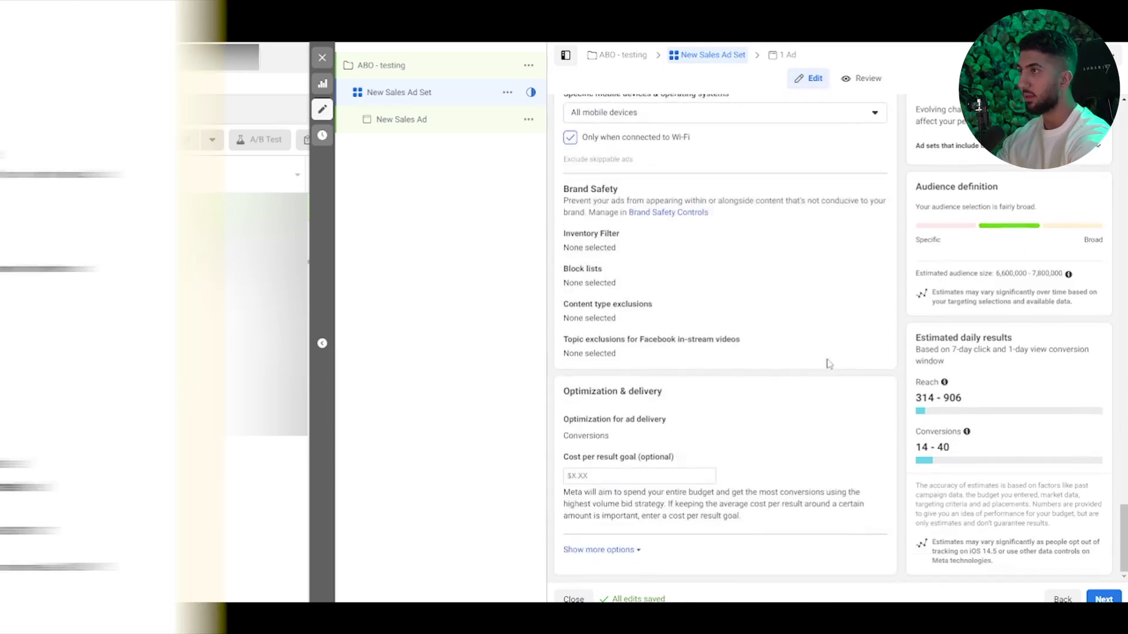
pyautogui.scroll(10, 826, 364)
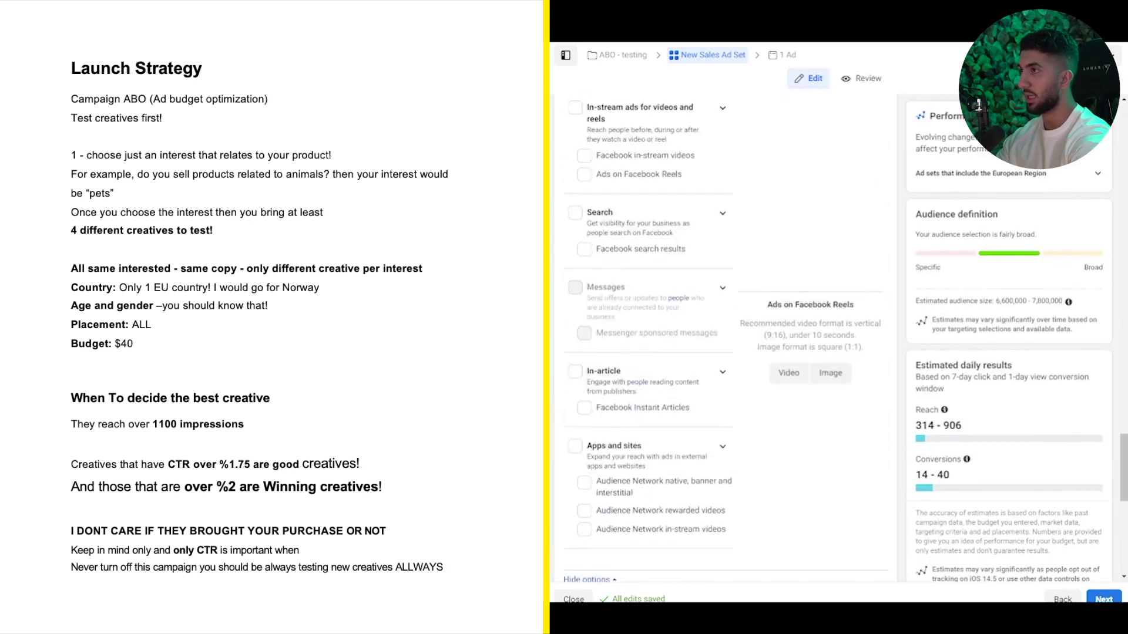